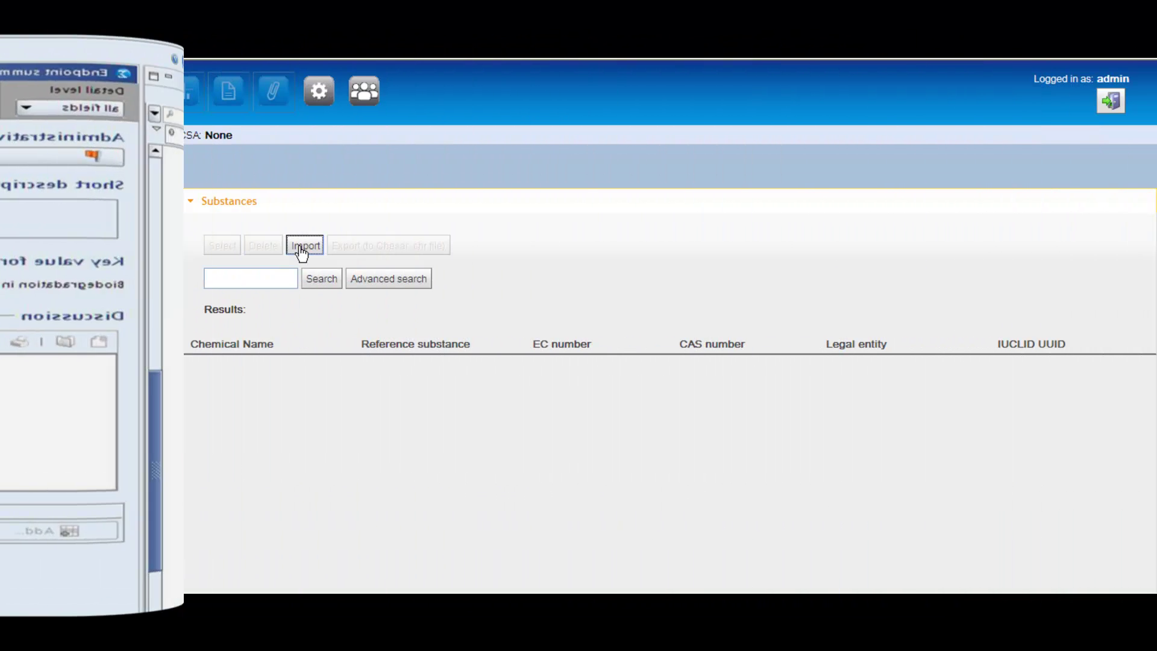
- Import the prefilled ECHA susbtance_CSR_example .i5z file and view its Substance Identity page
{"action": "left_click", "coordinate": [305, 246]}
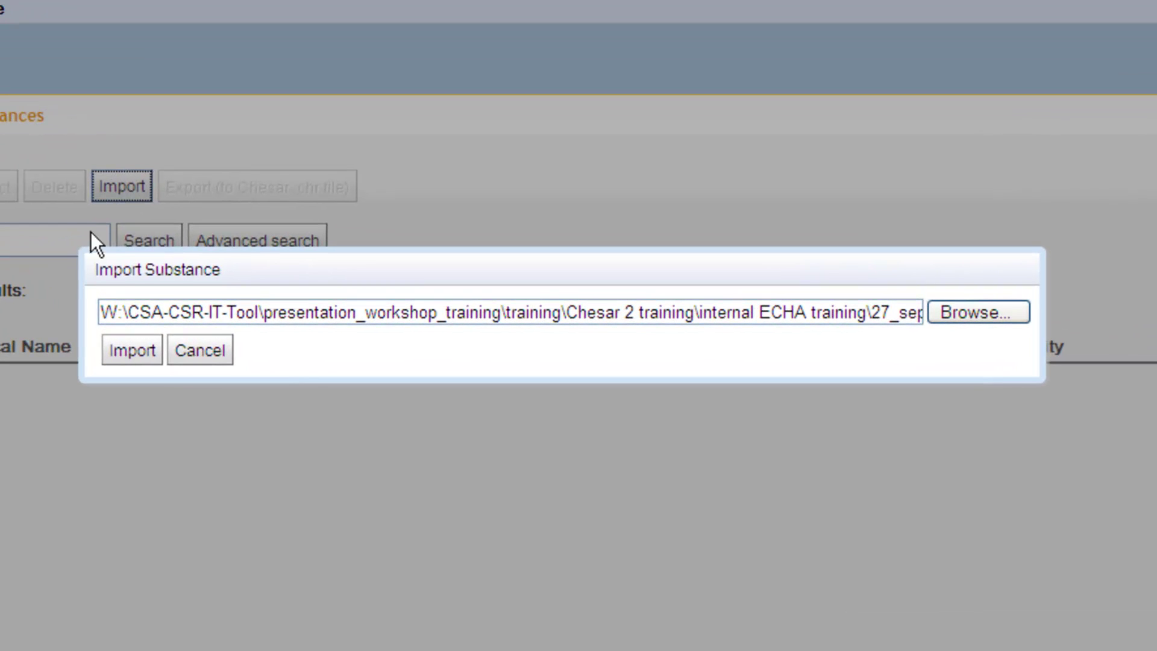
{"action": "left_click", "coordinate": [111, 355]}
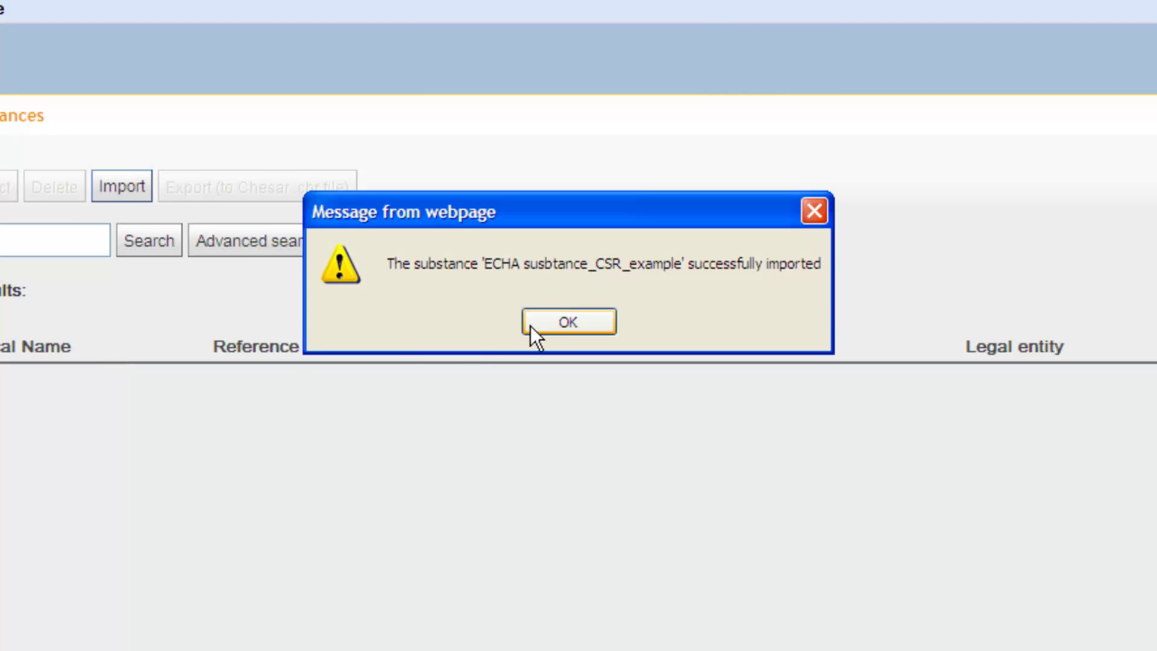
{"action": "left_click", "coordinate": [532, 323]}
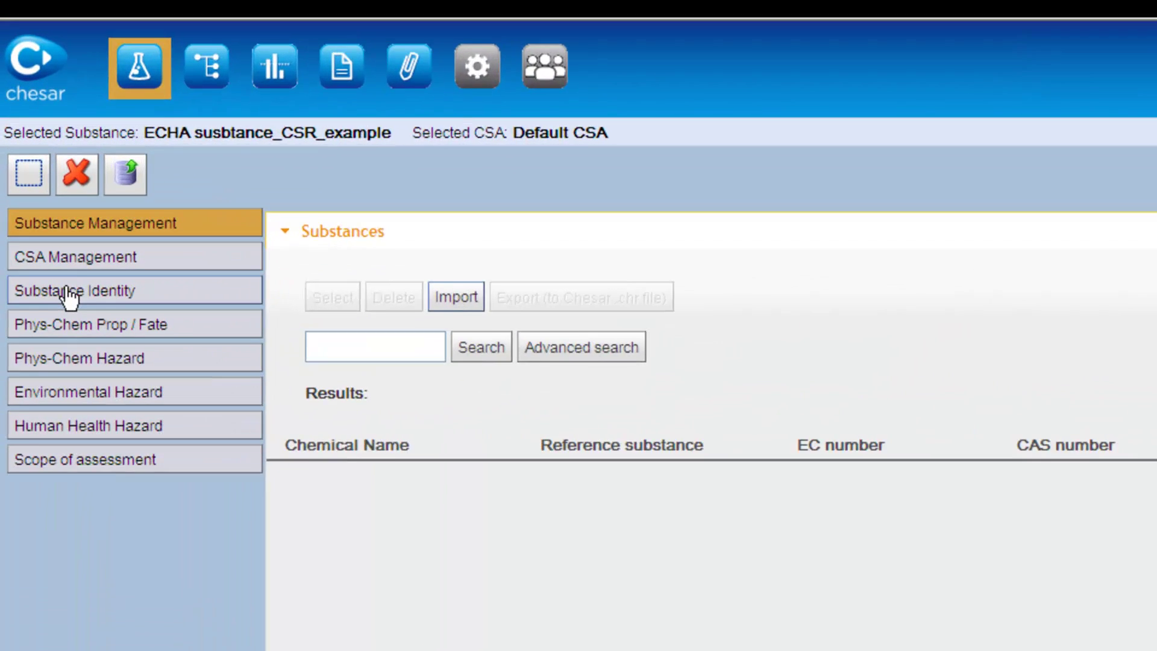
{"action": "left_click", "coordinate": [47, 244]}
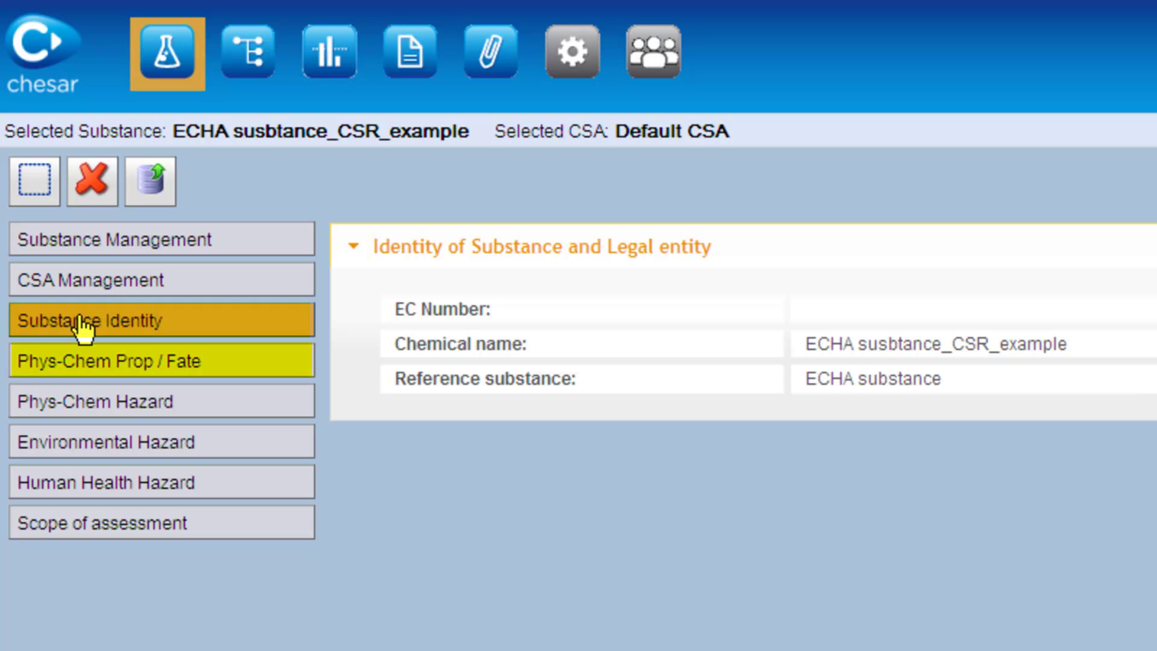
- Show Phys-Chem Prop / Fate, collapsing General through Abiotic degradation to reach the Koc 776 adsorption coefficient
{"action": "left_click", "coordinate": [83, 373]}
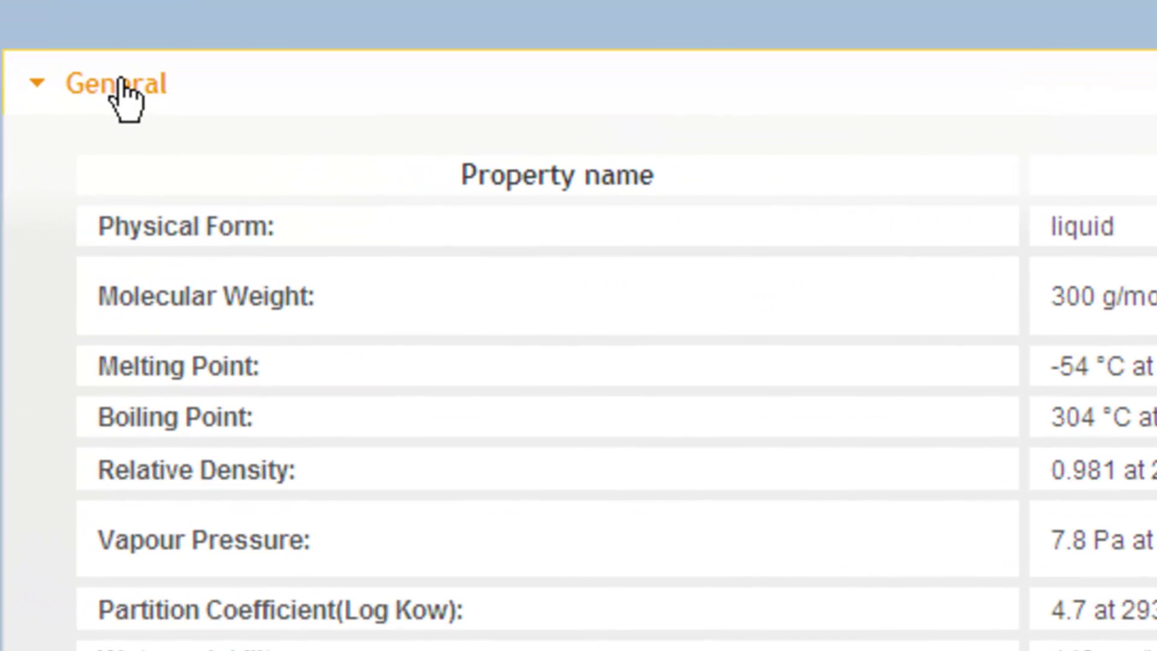
{"action": "left_click", "coordinate": [120, 84]}
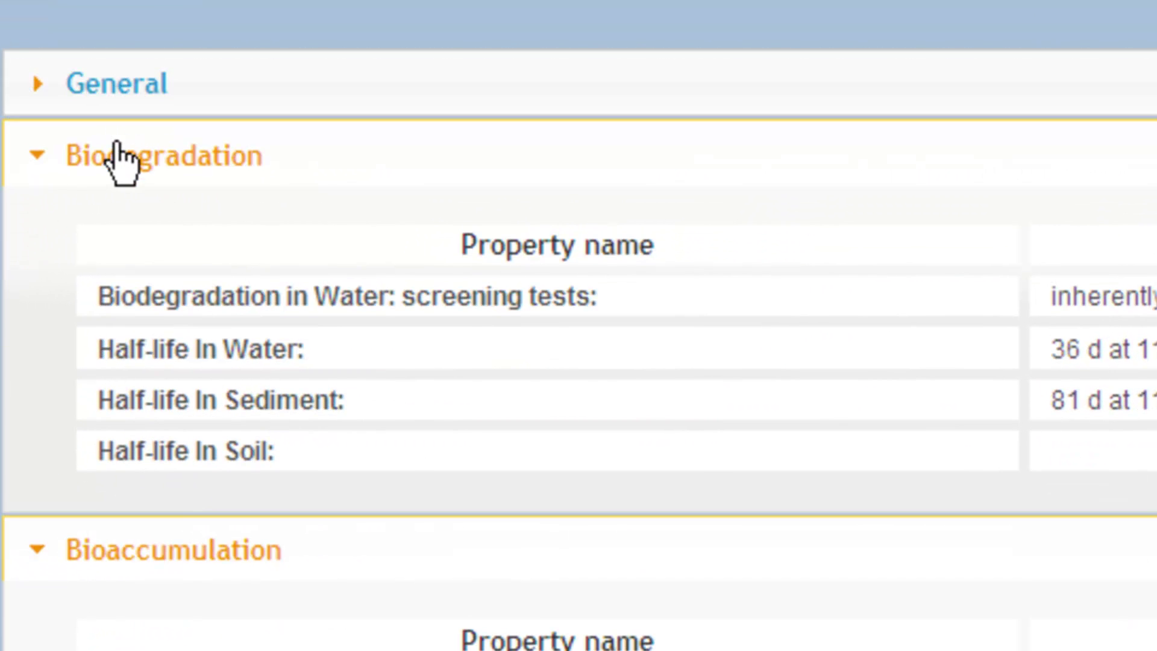
{"action": "left_click", "coordinate": [120, 158]}
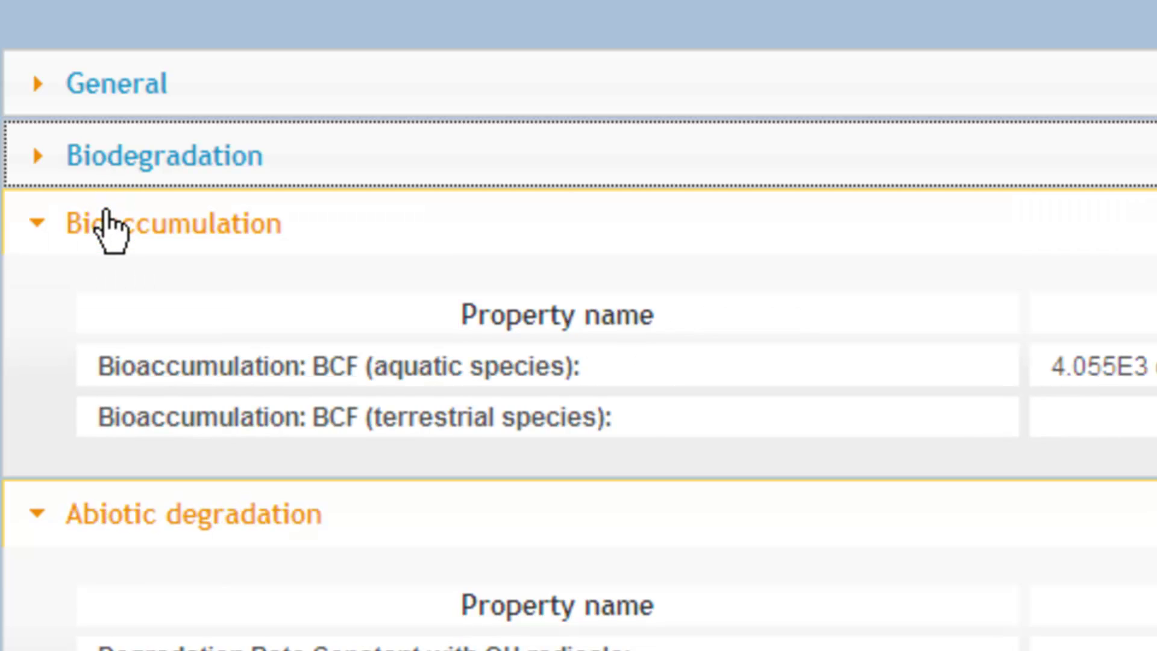
{"action": "left_click", "coordinate": [107, 223]}
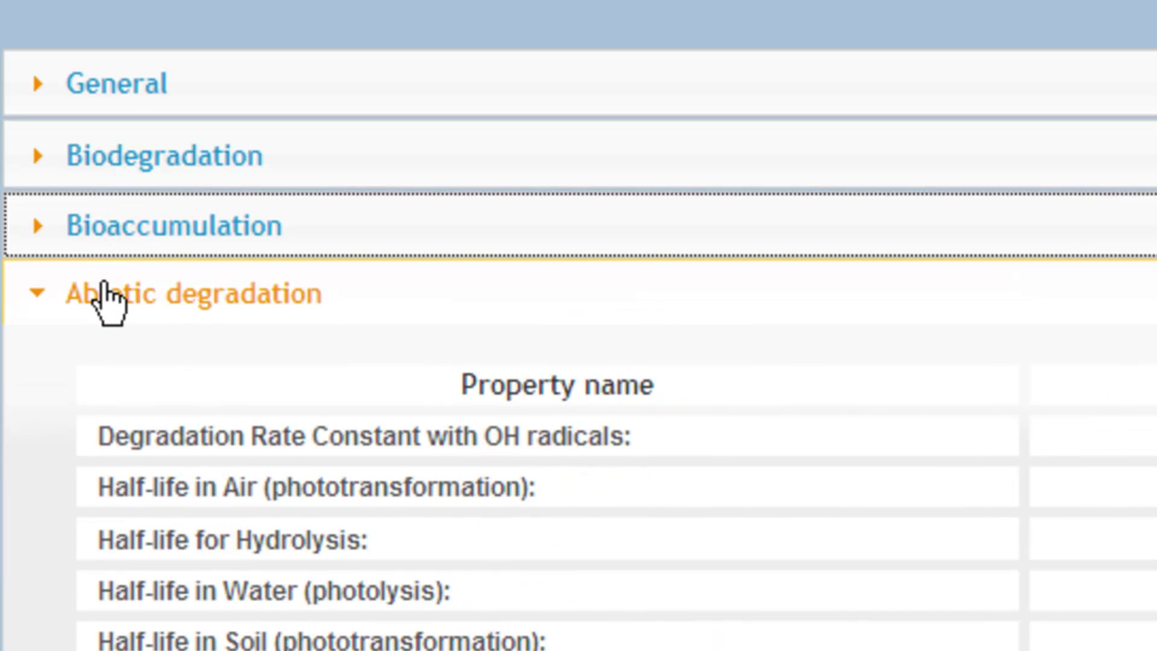
{"action": "left_click", "coordinate": [107, 296]}
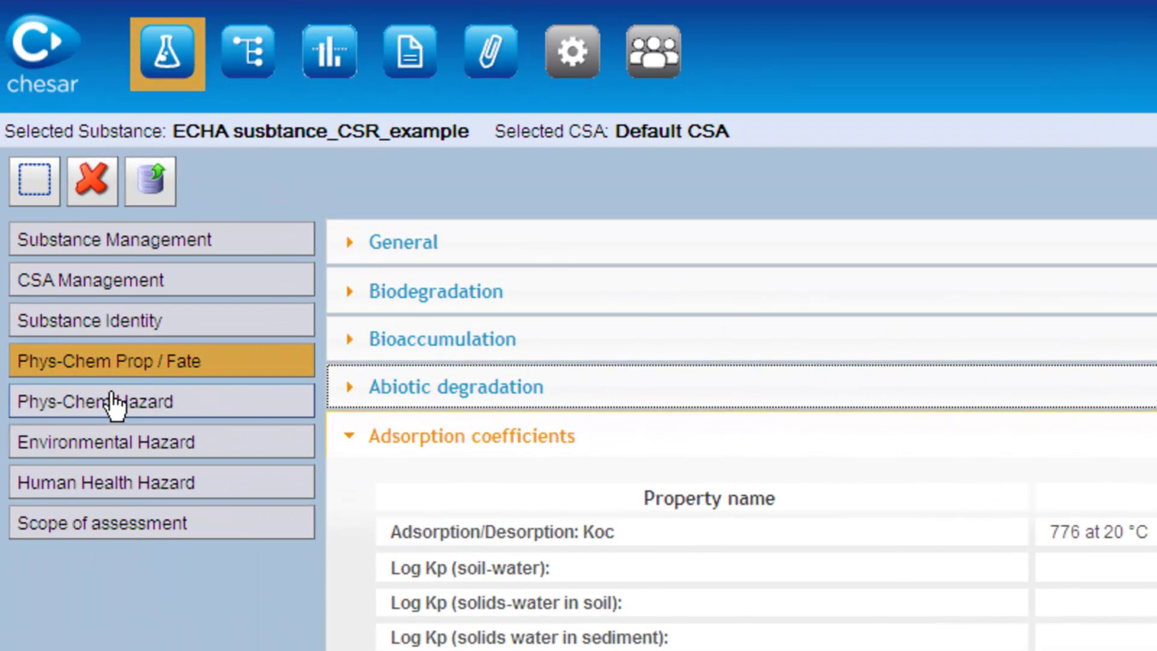
- View Phys-Chem Hazard, then collapse the aquatic, air and terrestrial sections of Environmental Hazard
{"action": "left_click", "coordinate": [113, 403]}
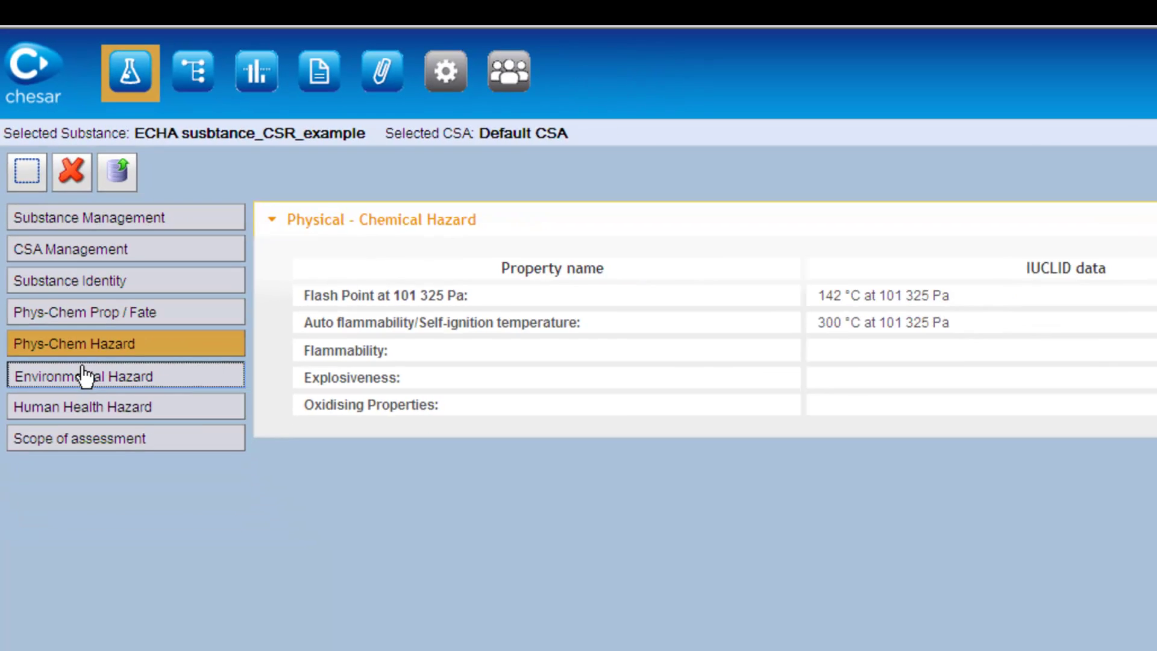
{"action": "left_click", "coordinate": [84, 377]}
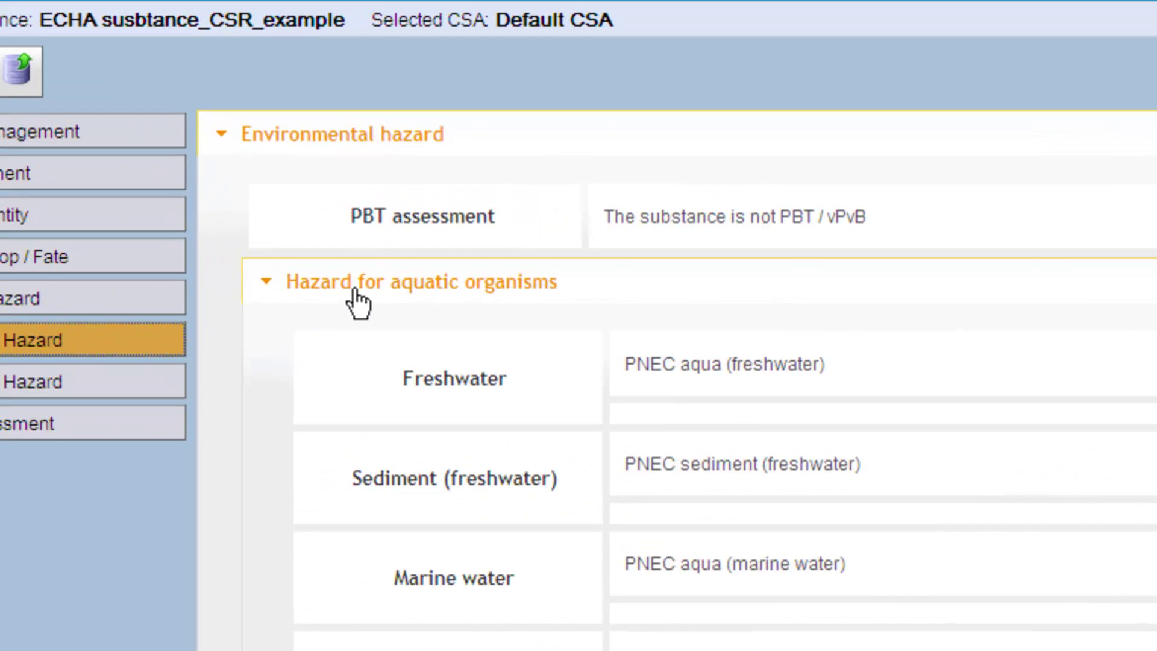
{"action": "left_click", "coordinate": [274, 288]}
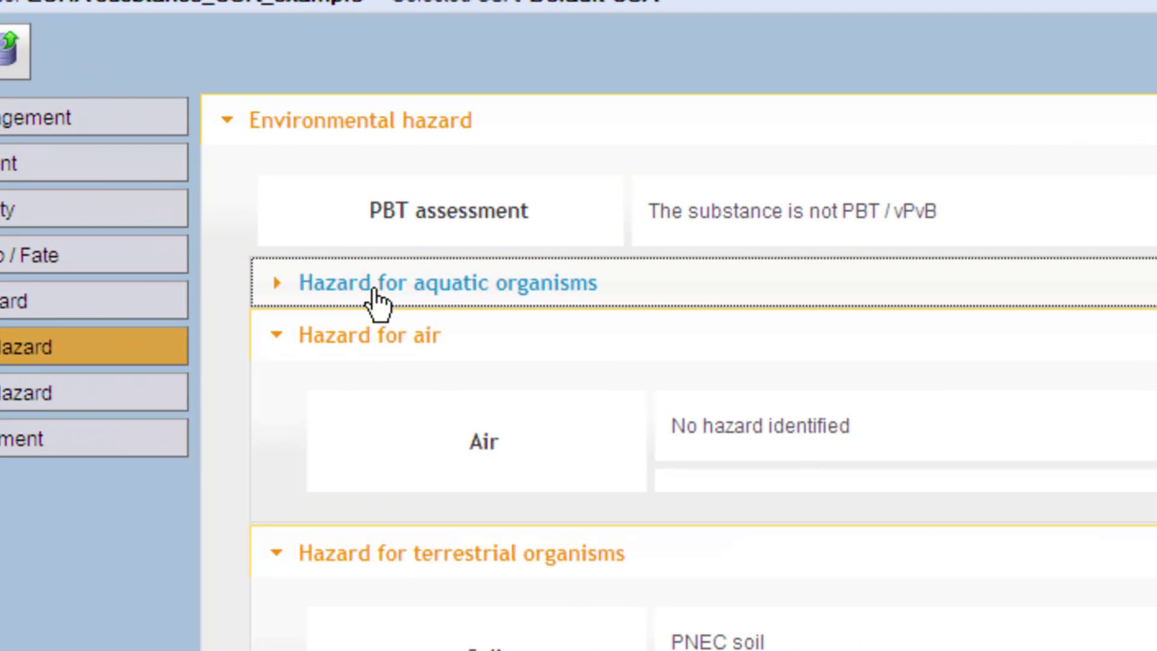
{"action": "left_click", "coordinate": [371, 338]}
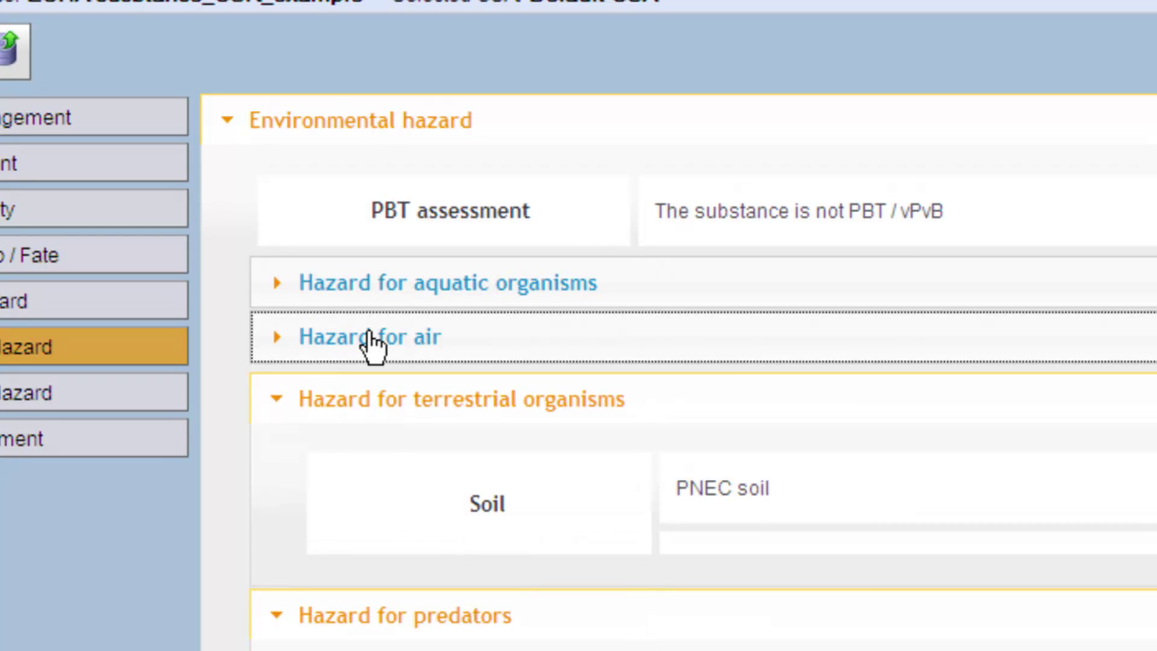
{"action": "left_click", "coordinate": [372, 395]}
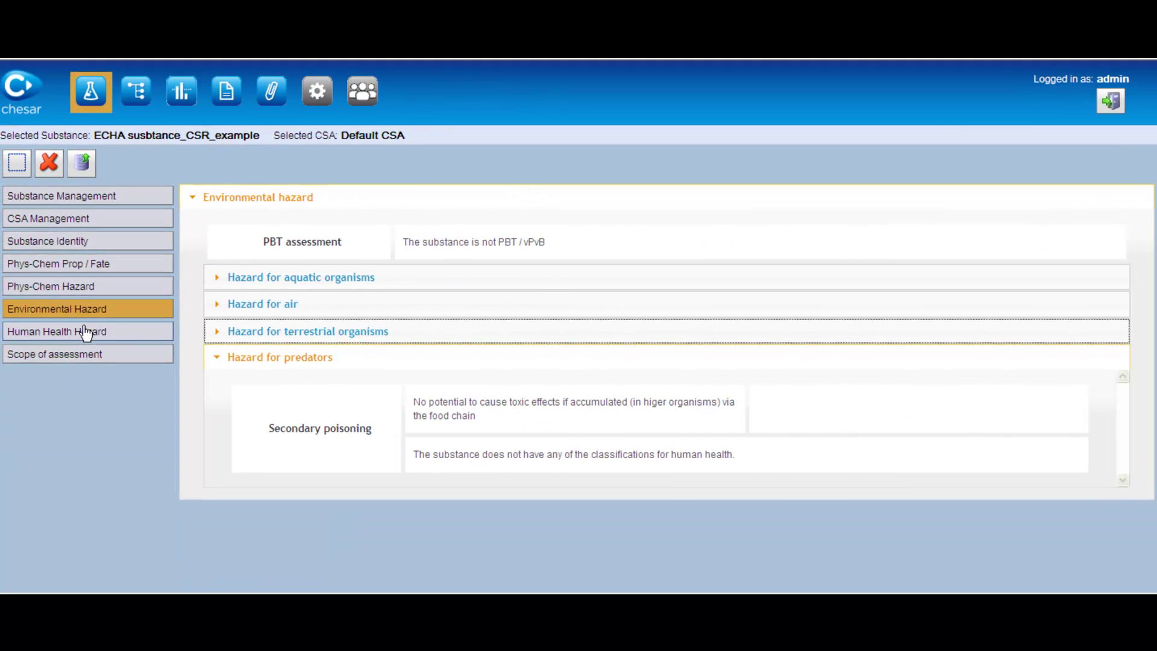
- Show Human Health Hazard and collapse the workers' inhalation, dermal and eyes sections
{"action": "left_click", "coordinate": [83, 331]}
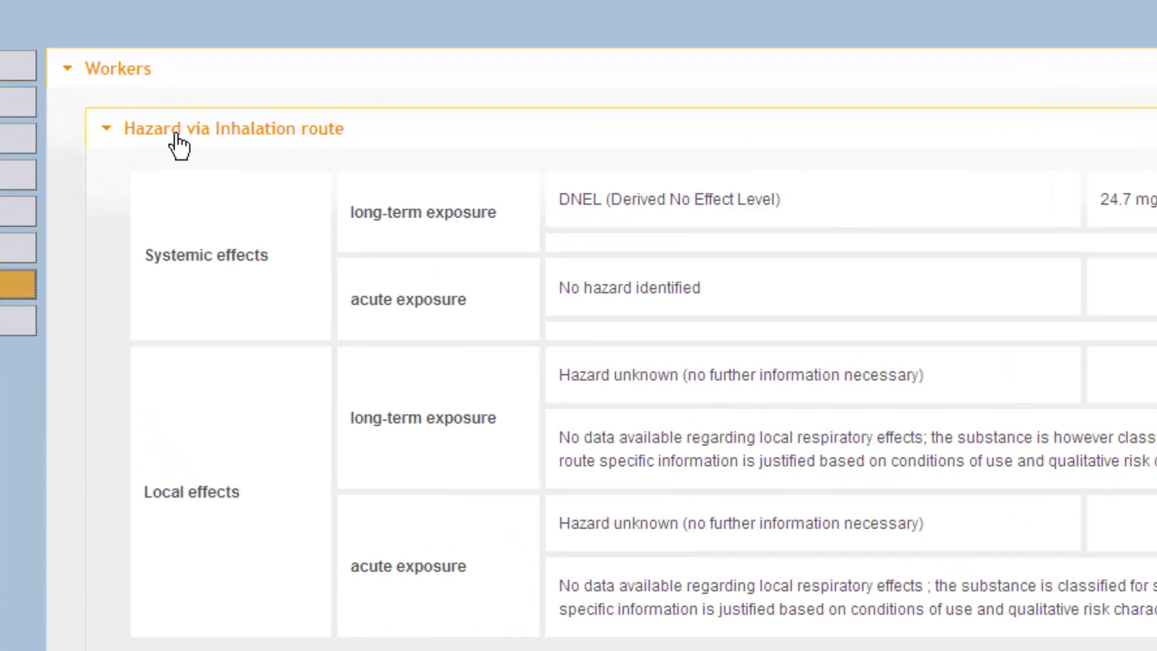
{"action": "left_click", "coordinate": [177, 135]}
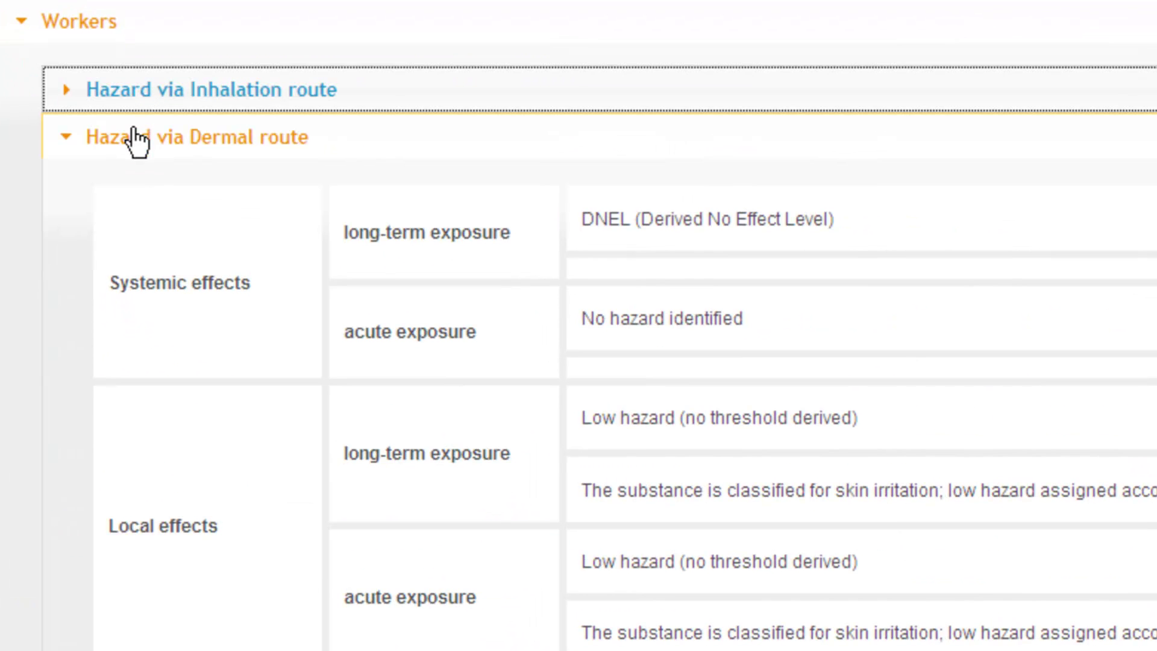
{"action": "left_click", "coordinate": [137, 140]}
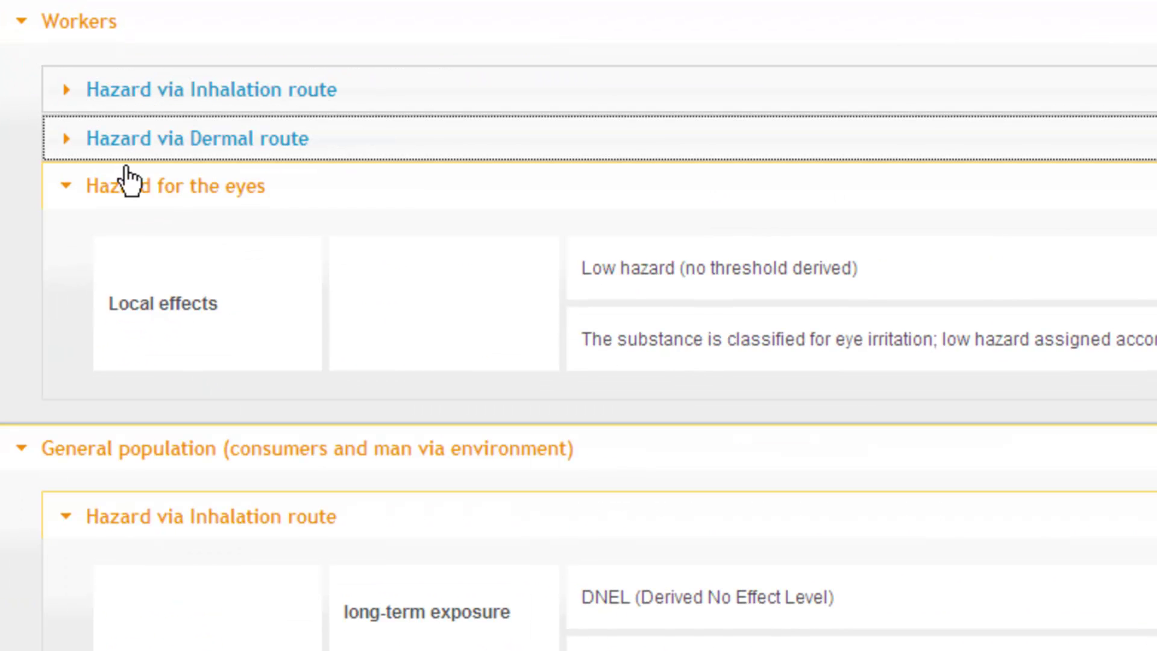
{"action": "left_click", "coordinate": [126, 181]}
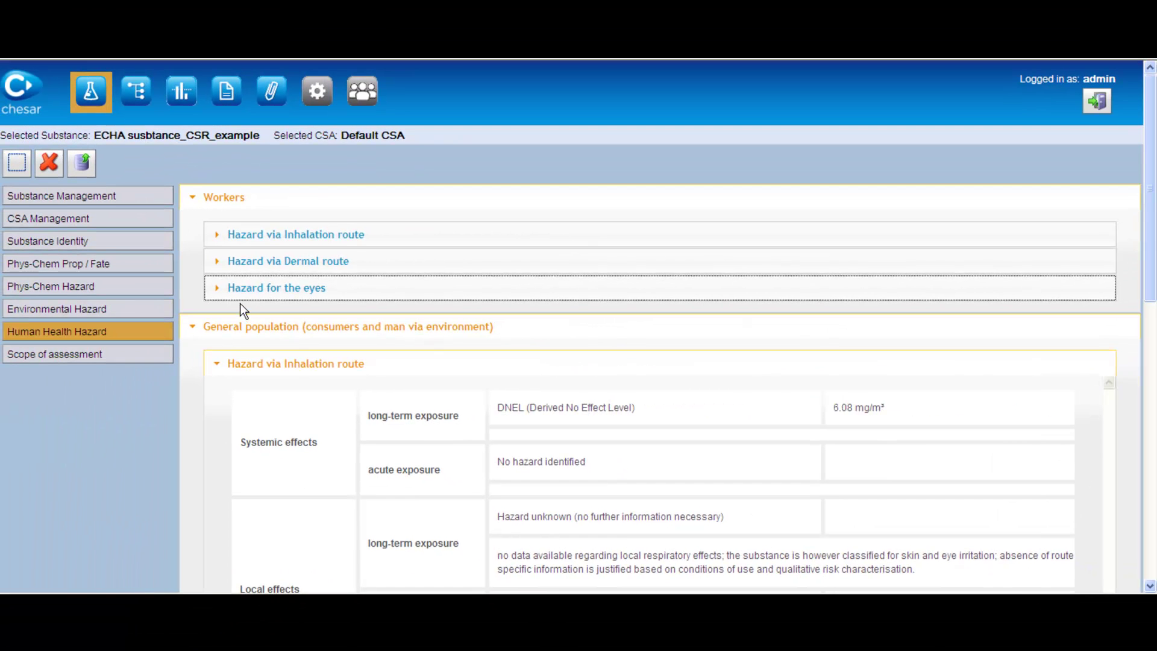
- Collapse general population inhalation and scroll to the dermal DNEL of 3.5 mg/kg bw/day
{"action": "scroll", "coordinate": [222, 300], "scroll_direction": "down", "scroll_amount": 3}
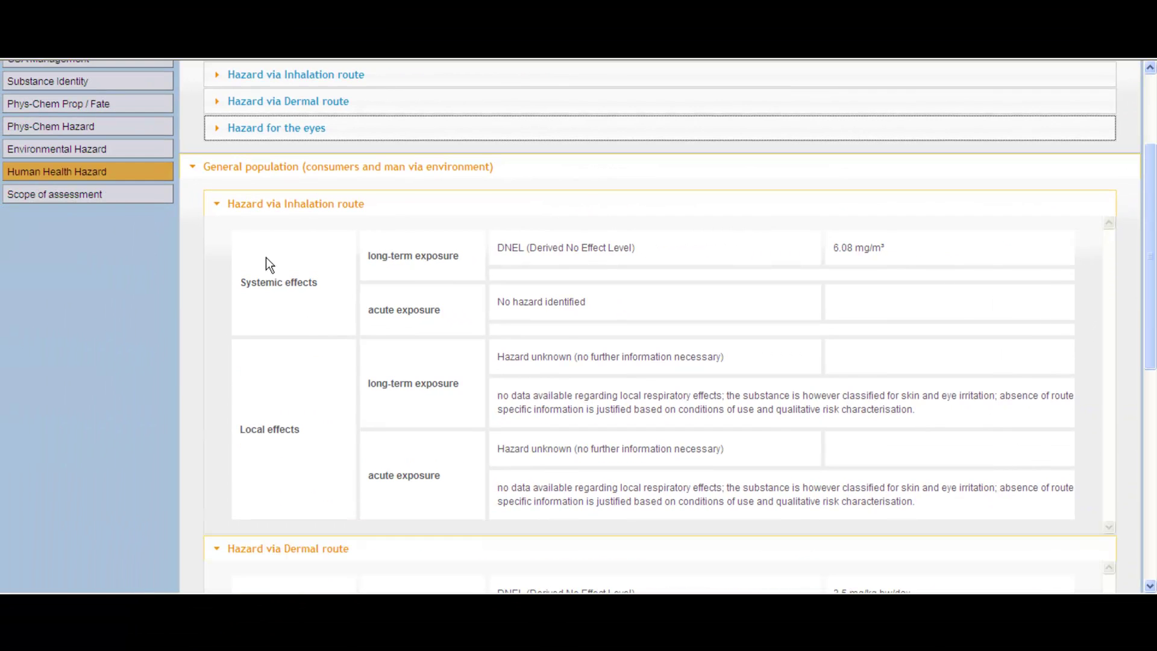
{"action": "left_click", "coordinate": [266, 205]}
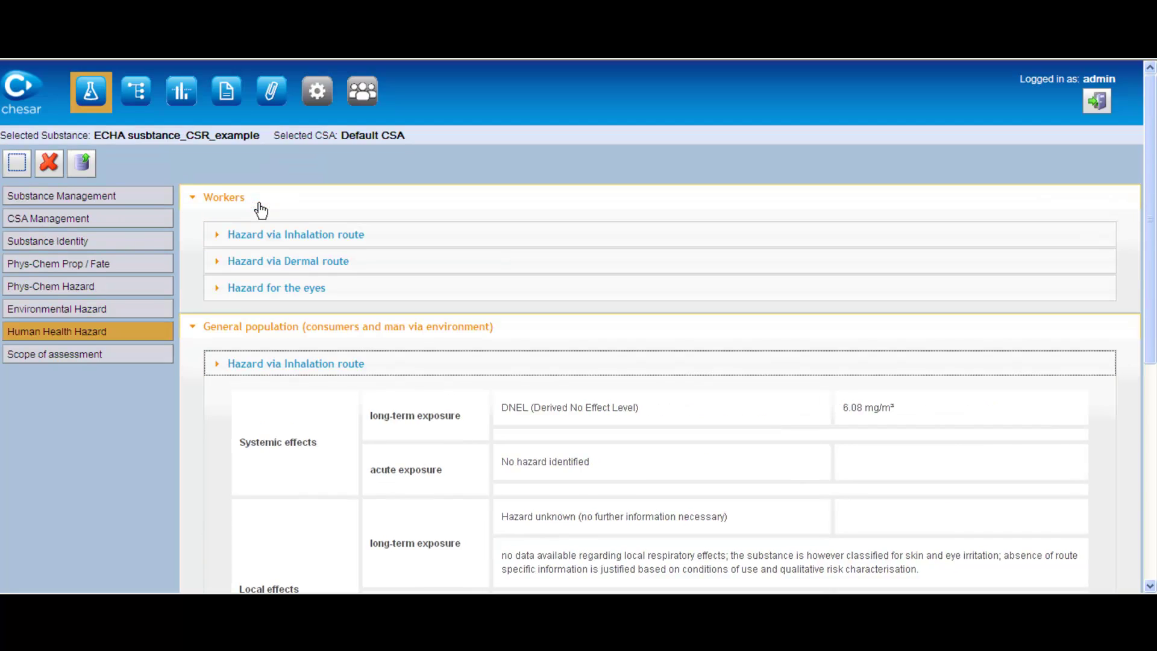
{"action": "scroll", "coordinate": [285, 330], "scroll_direction": "down", "scroll_amount": 3}
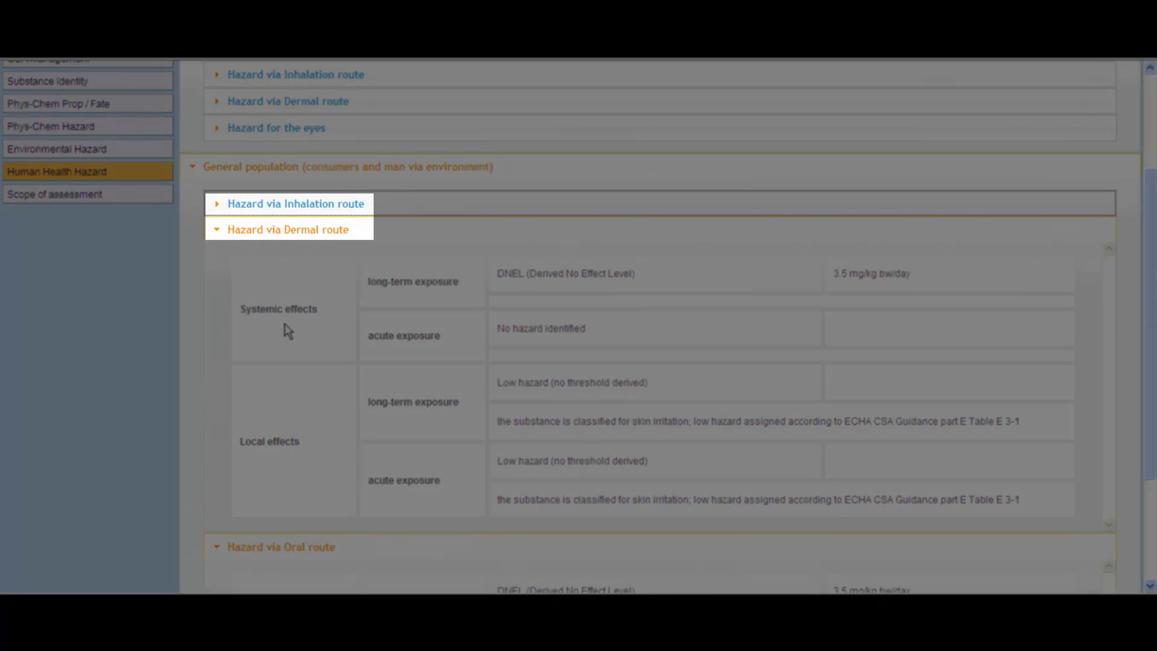
{"action": "scroll", "coordinate": [285, 331], "scroll_direction": "down", "scroll_amount": 1}
{"action": "scroll", "coordinate": [285, 324], "scroll_direction": "down", "scroll_amount": 2}
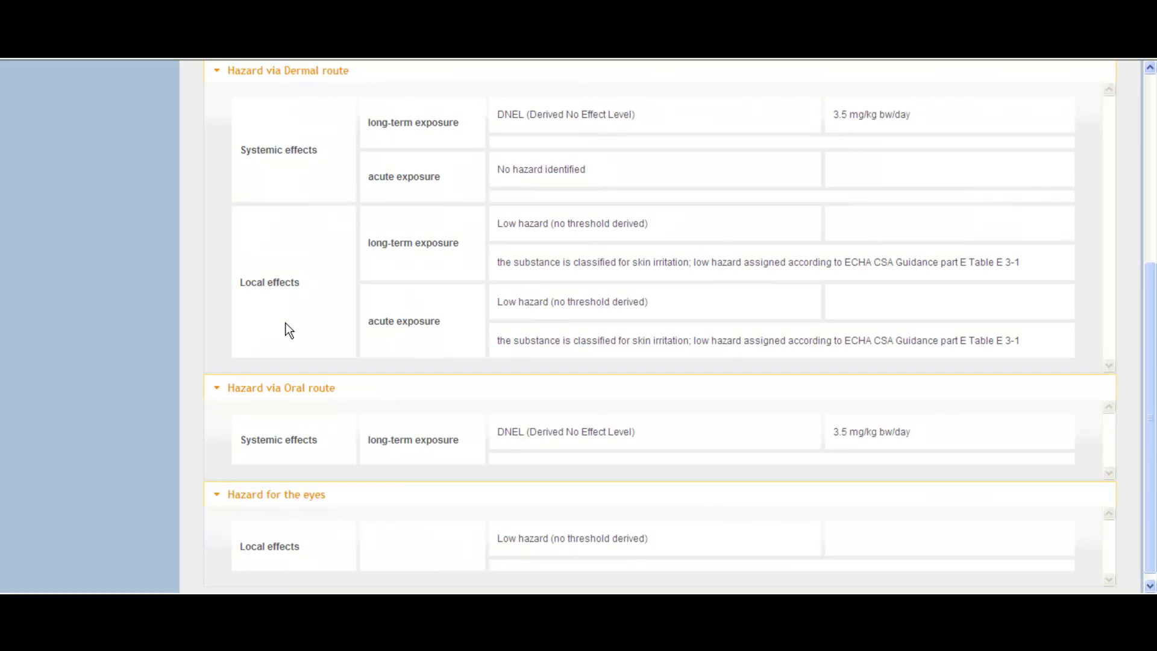
{"action": "scroll", "coordinate": [289, 330], "scroll_direction": "down", "scroll_amount": 1}
{"action": "scroll", "coordinate": [285, 328], "scroll_direction": "up", "scroll_amount": 6}
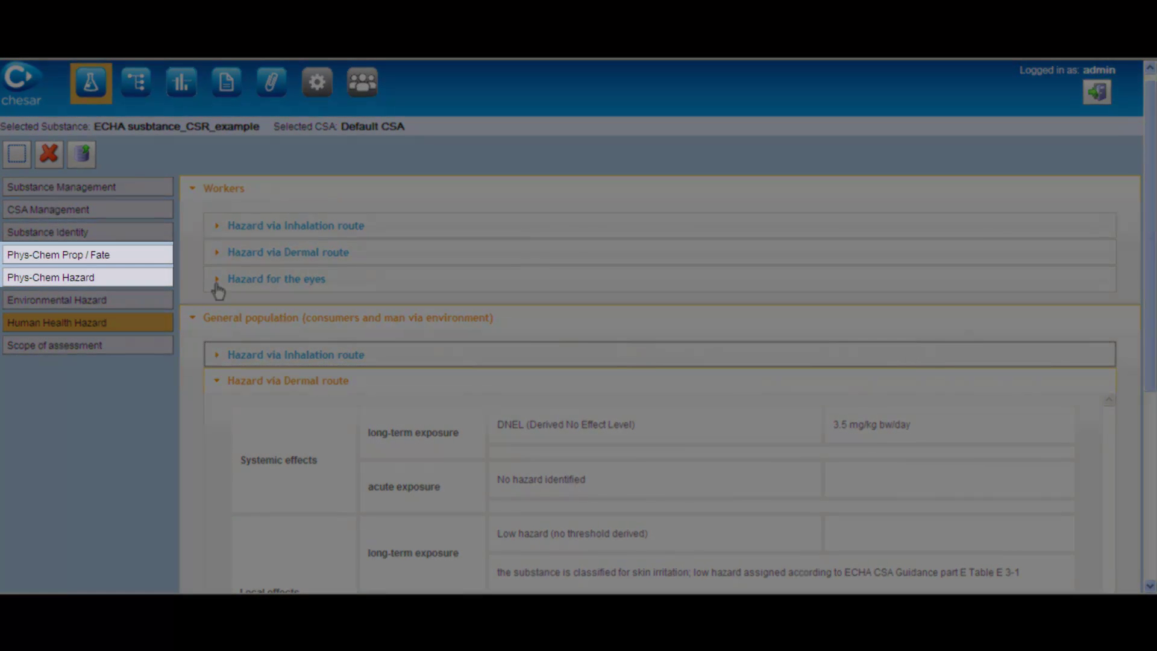
- Check the Input parameter for column on the Phys-Chem Prop / Fate page
{"action": "left_click", "coordinate": [82, 258]}
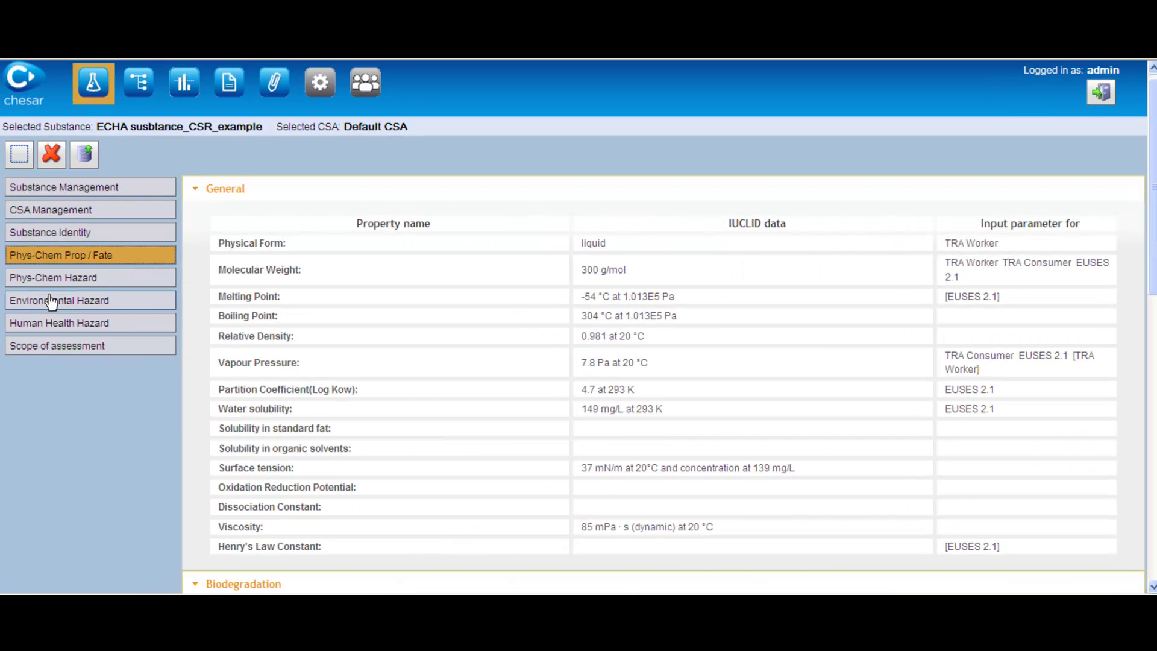
- Show the Environmental Hazard PNECs, such as 0.01 mg/L freshwater and 1.49 mg/L STP
{"action": "left_click", "coordinate": [52, 301]}
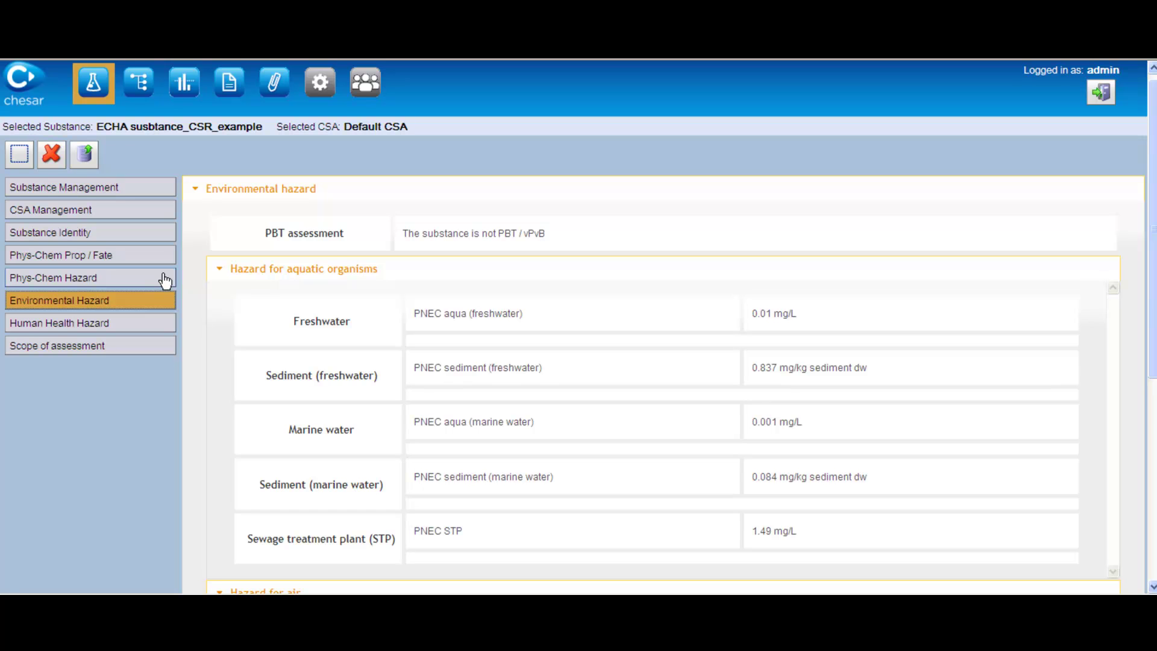
- Move from Human Health Hazard to Scope of assessment, showing Quantitative freshwater and Not needed air
{"action": "scroll", "coordinate": [166, 280], "scroll_direction": "down", "scroll_amount": 2}
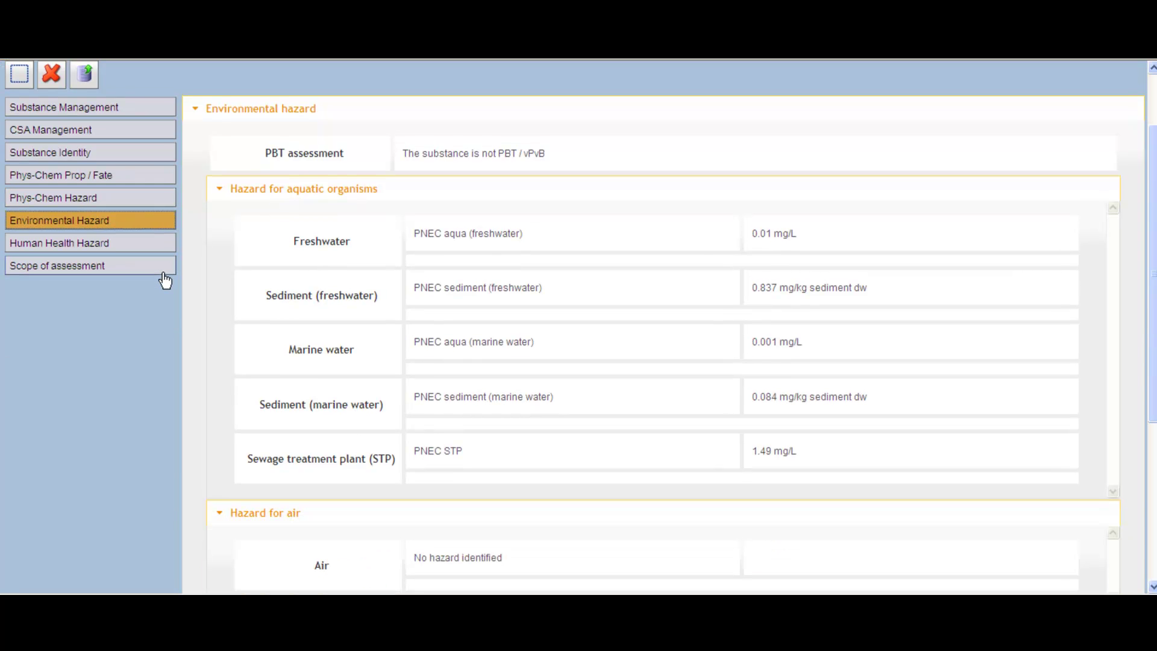
{"action": "left_click", "coordinate": [107, 244]}
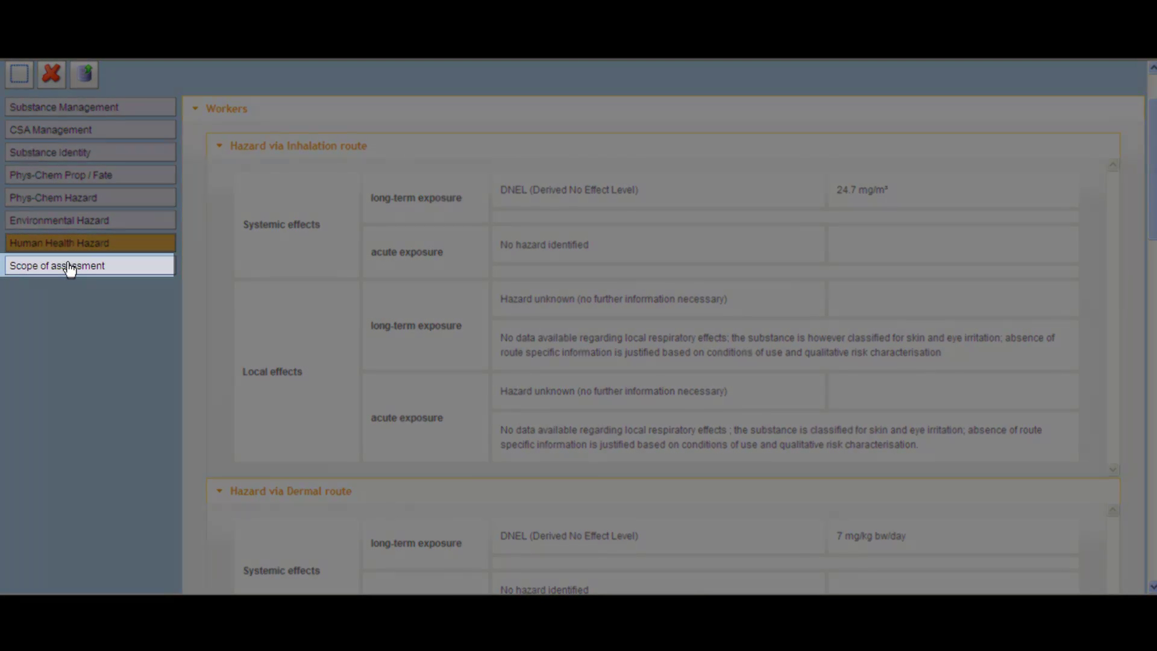
{"action": "left_click", "coordinate": [71, 269]}
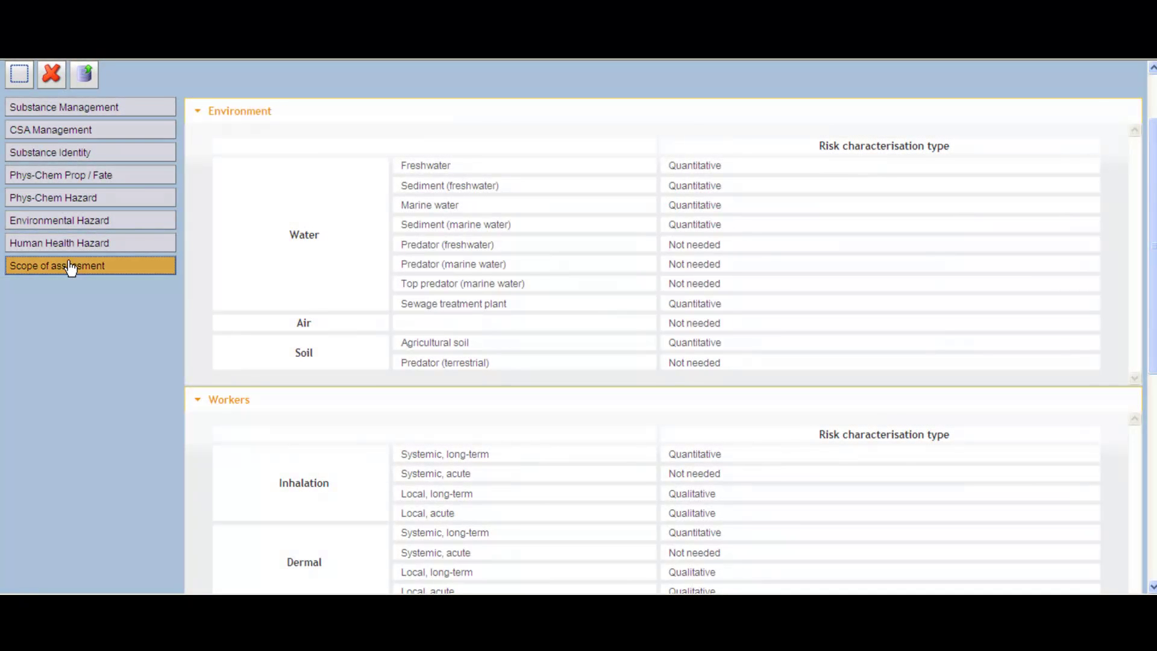
- Scroll the Environmental Hazard PNEC tables, including no hazard for air and soil PNEC 0.161 mg/kg dw
{"action": "left_click", "coordinate": [75, 226]}
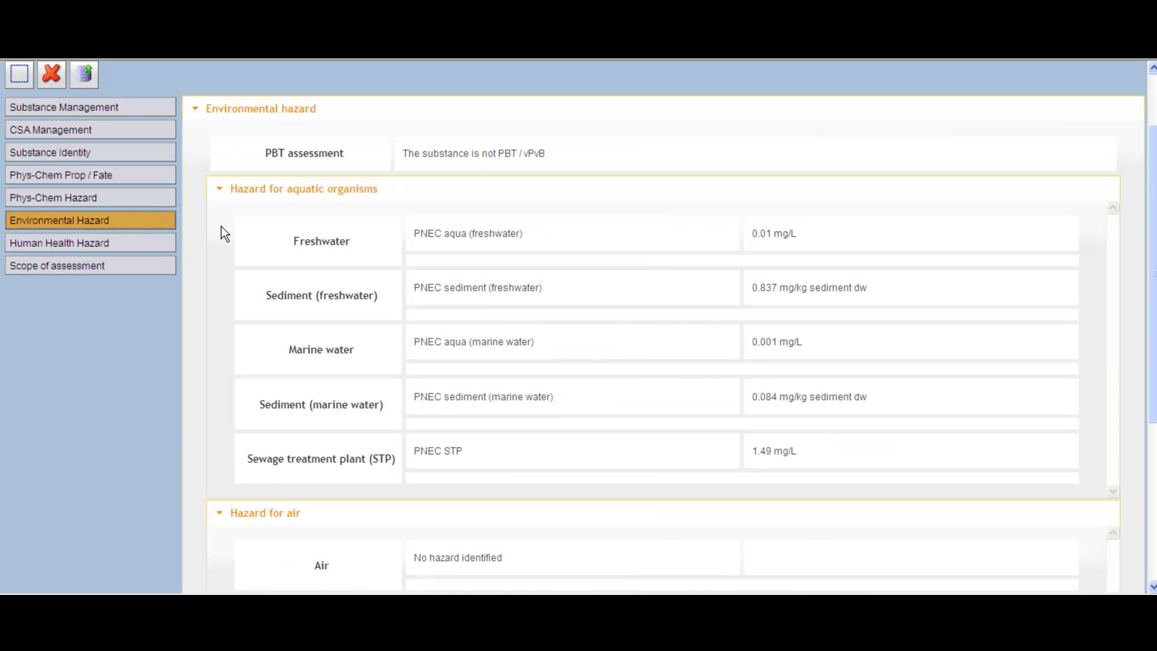
{"action": "scroll", "coordinate": [222, 226], "scroll_direction": "down", "scroll_amount": 1}
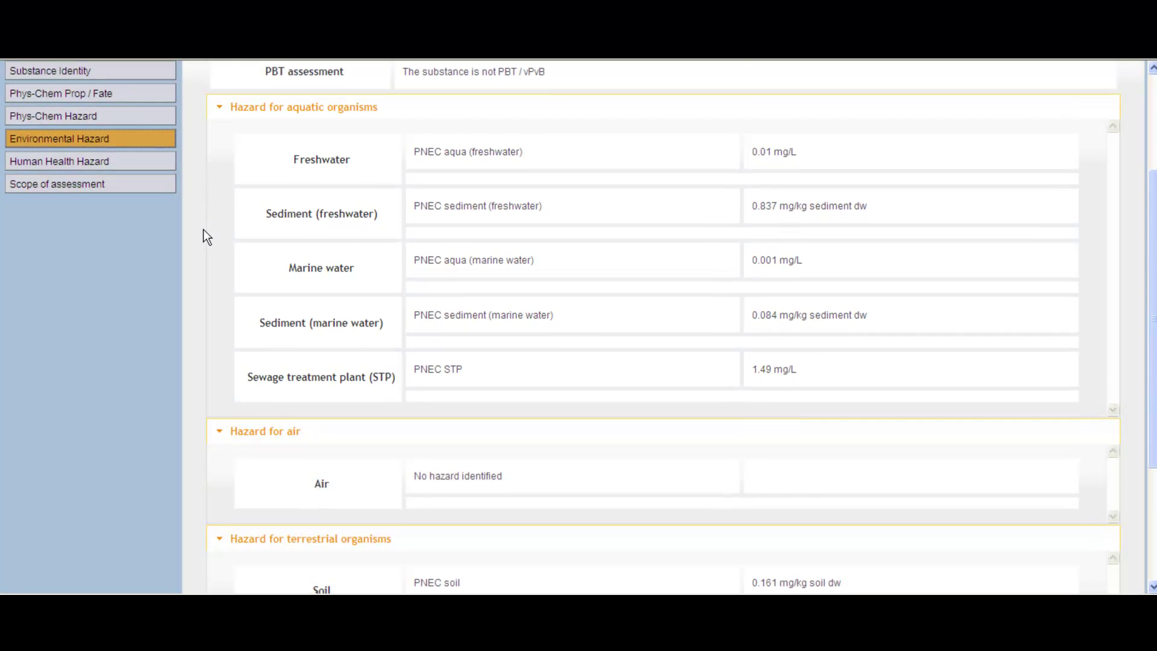
{"action": "scroll", "coordinate": [205, 236], "scroll_direction": "down", "scroll_amount": 2}
{"action": "scroll", "coordinate": [201, 227], "scroll_direction": "down", "scroll_amount": 1}
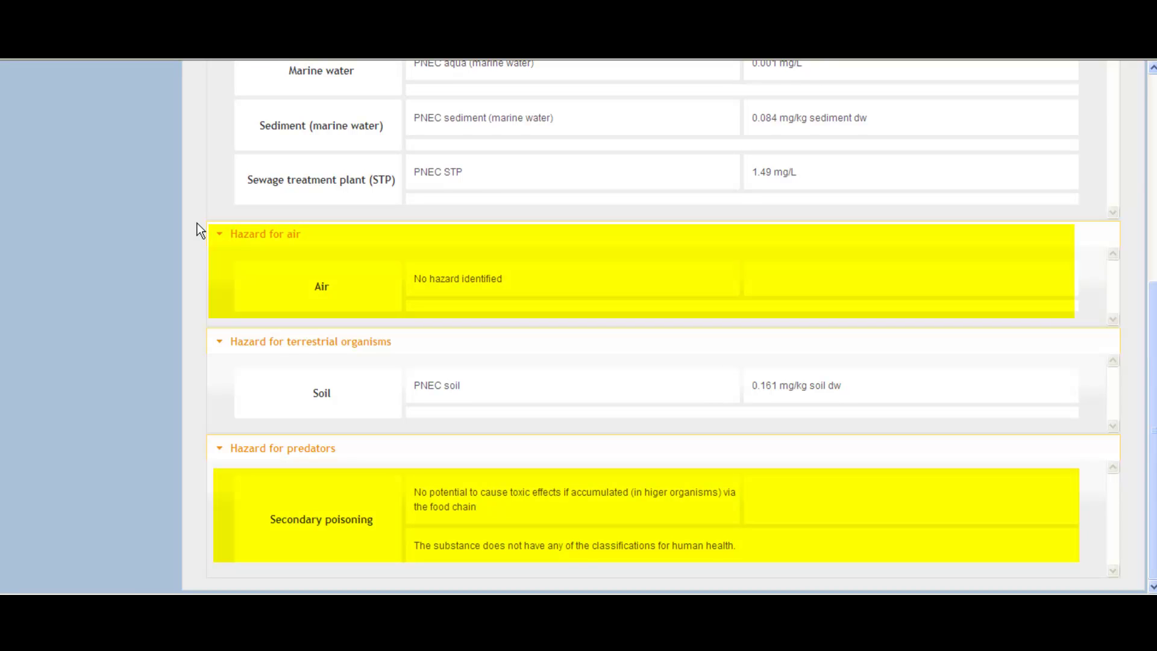
{"action": "scroll", "coordinate": [194, 222], "scroll_direction": "up", "scroll_amount": 1}
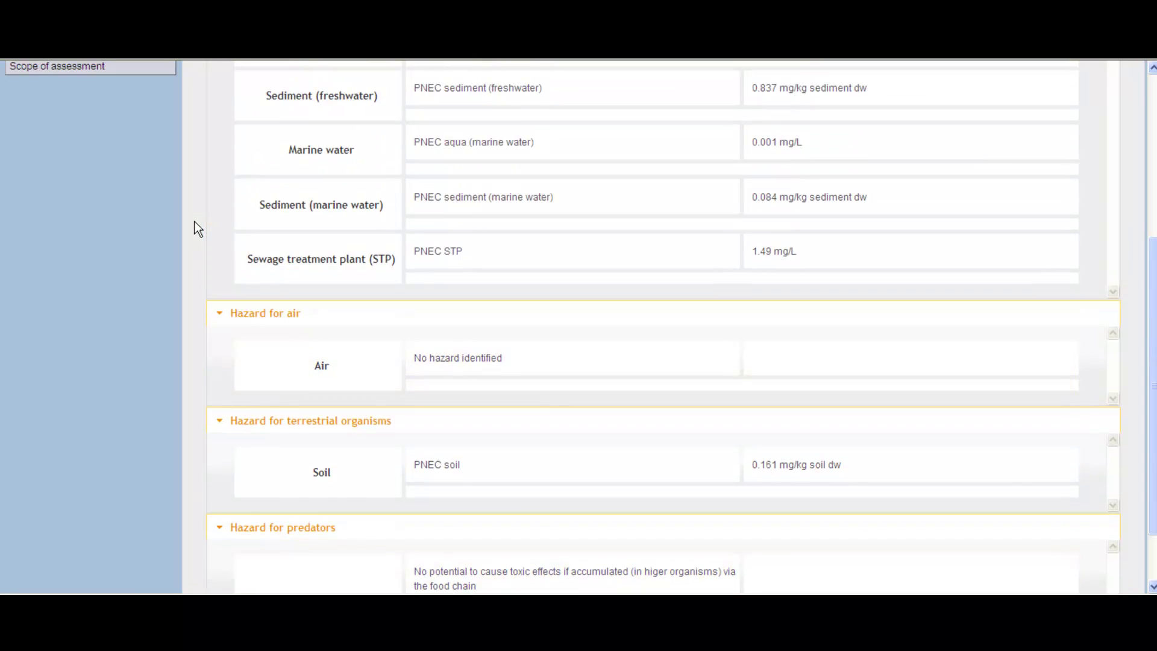
{"action": "scroll", "coordinate": [195, 222], "scroll_direction": "up", "scroll_amount": 3}
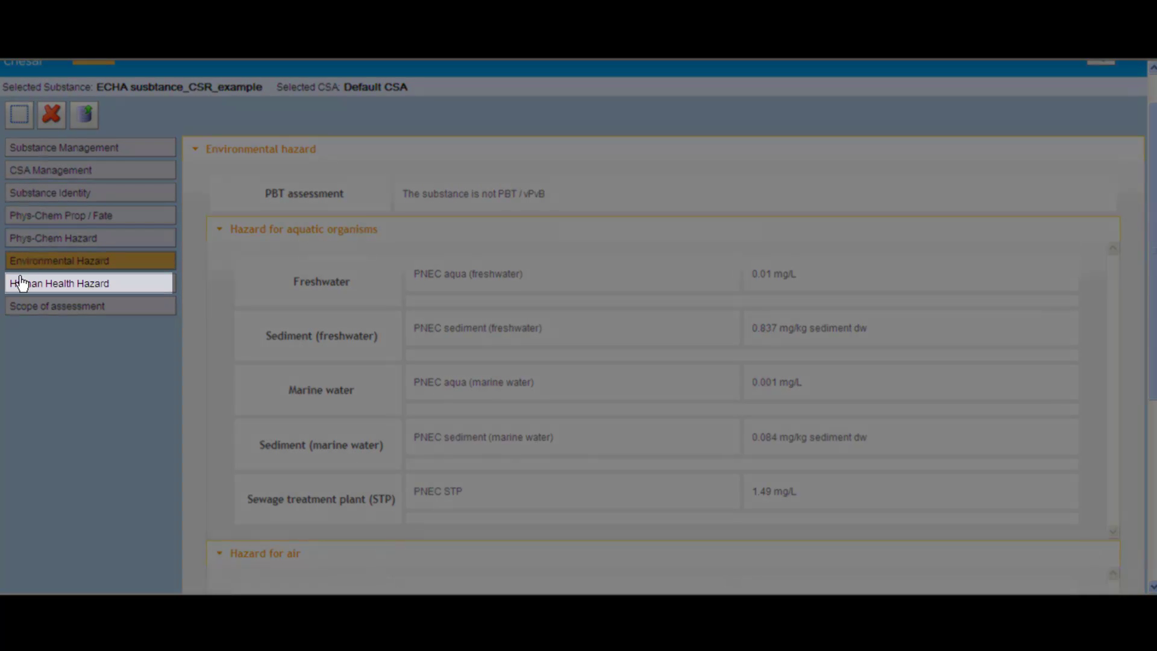
- Review the workers' inhalation and dermal DNEL tables on the Human Health Hazard page
{"action": "left_click", "coordinate": [22, 281]}
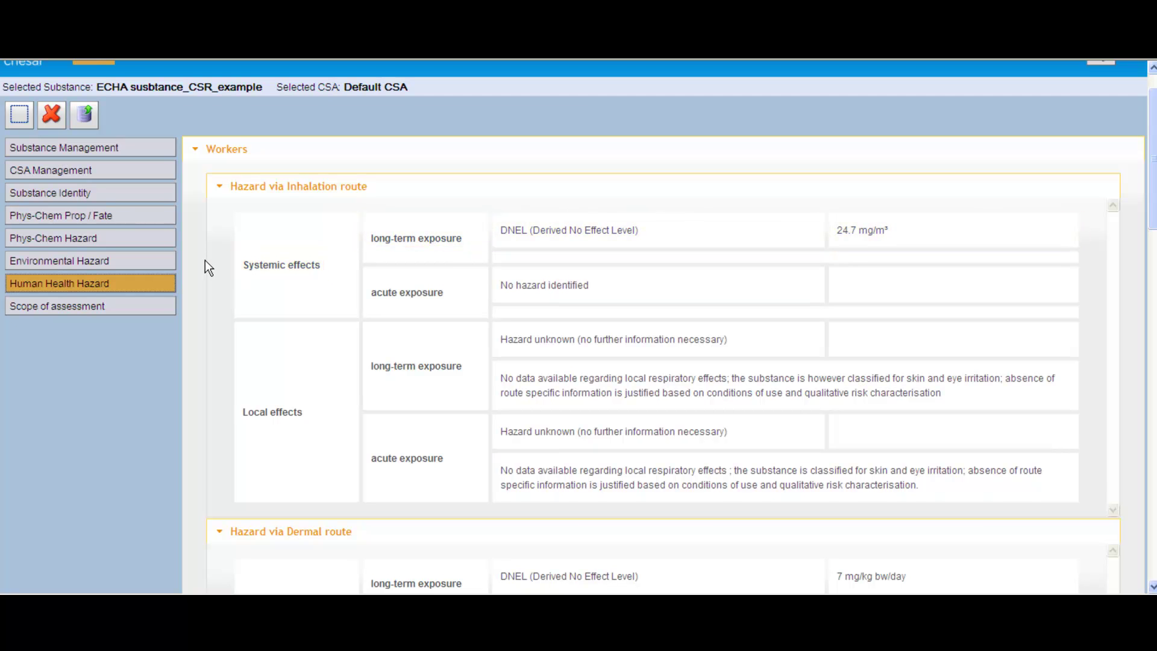
{"action": "scroll", "coordinate": [205, 260], "scroll_direction": "down", "scroll_amount": 4}
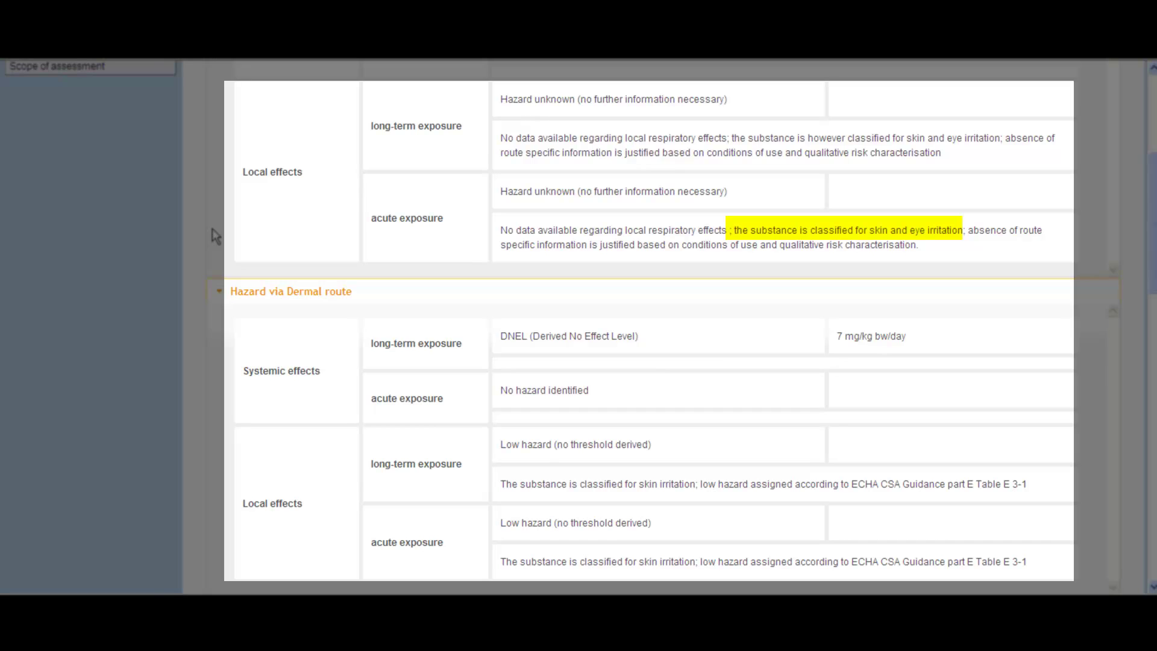
{"action": "scroll", "coordinate": [213, 229], "scroll_direction": "up", "scroll_amount": 3}
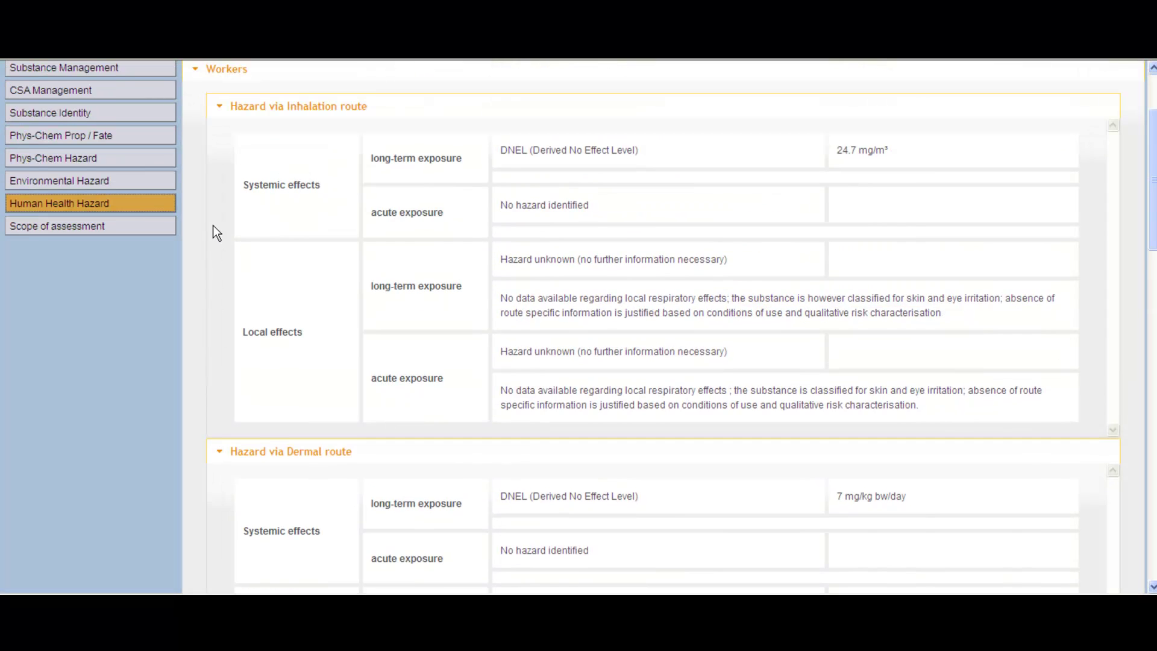
{"action": "scroll", "coordinate": [213, 233], "scroll_direction": "up", "scroll_amount": 2}
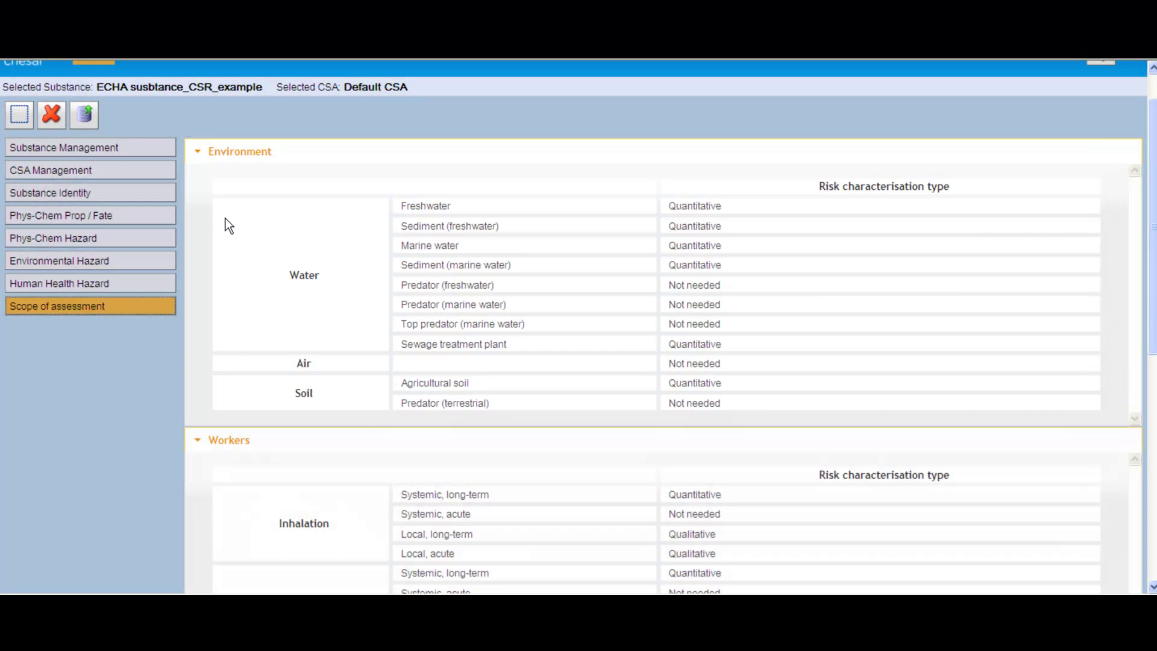
{"action": "scroll", "coordinate": [224, 218], "scroll_direction": "down", "scroll_amount": 4}
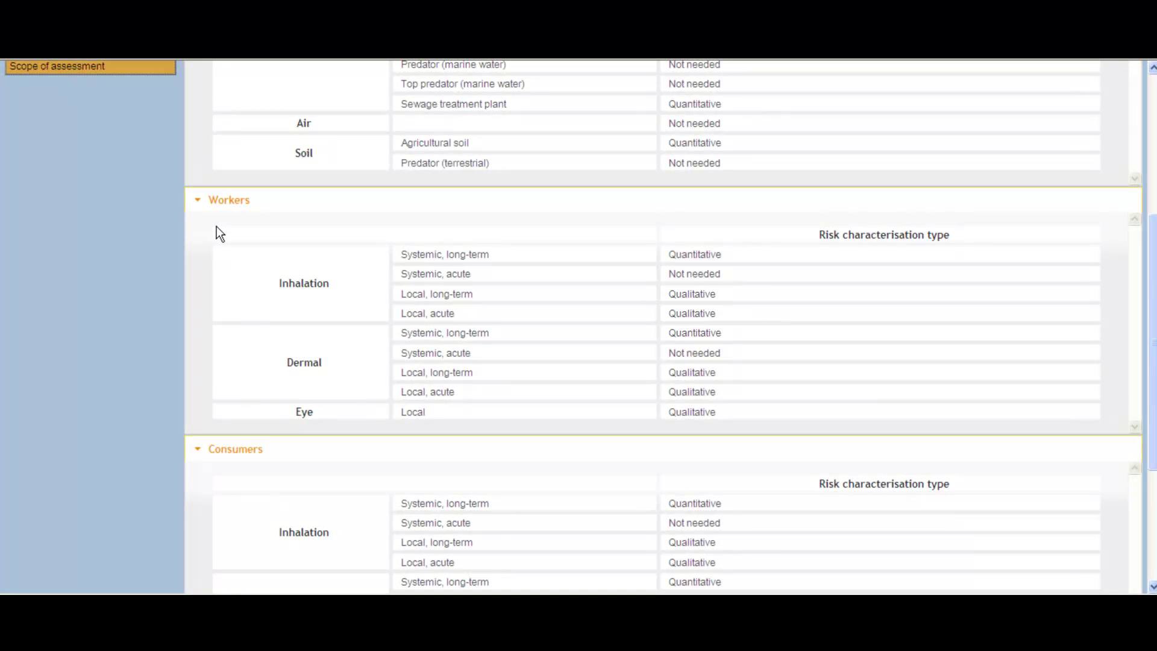
{"action": "scroll", "coordinate": [216, 226], "scroll_direction": "up", "scroll_amount": 3}
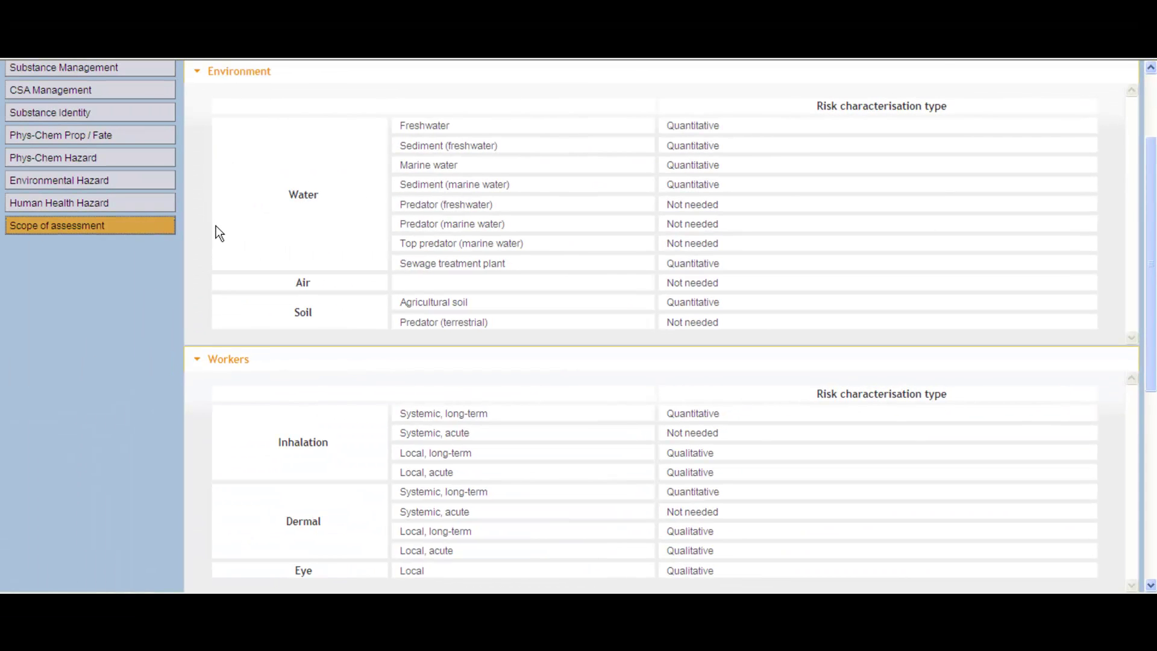
{"action": "scroll", "coordinate": [216, 225], "scroll_direction": "down", "scroll_amount": 2}
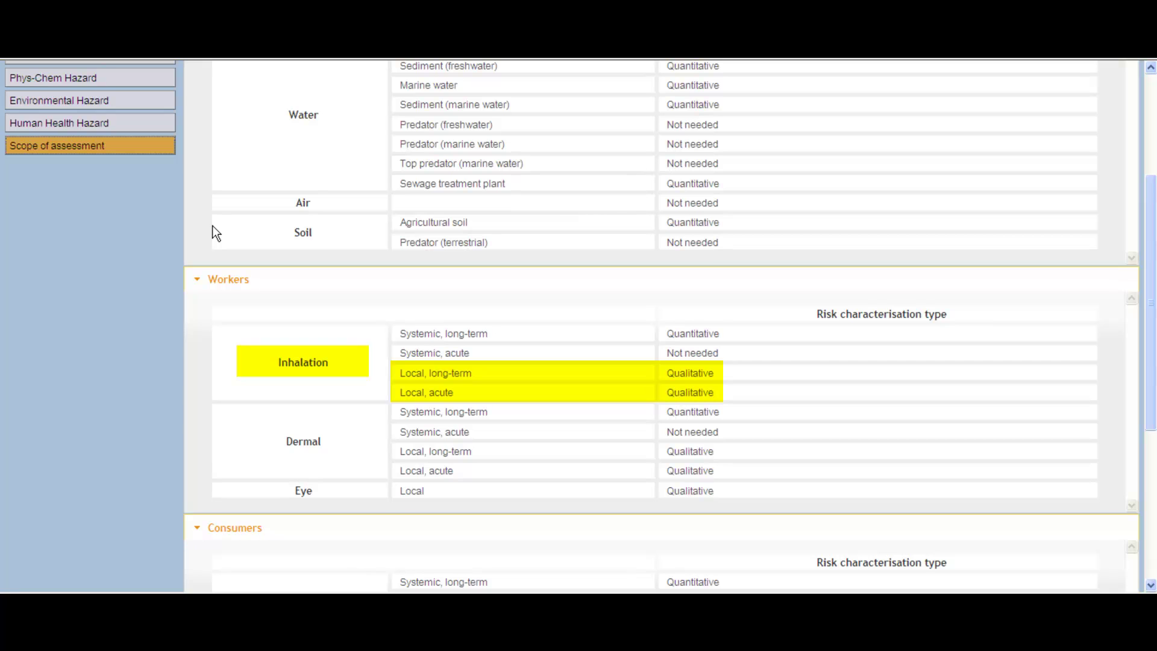
{"action": "scroll", "coordinate": [201, 223], "scroll_direction": "up", "scroll_amount": 4}
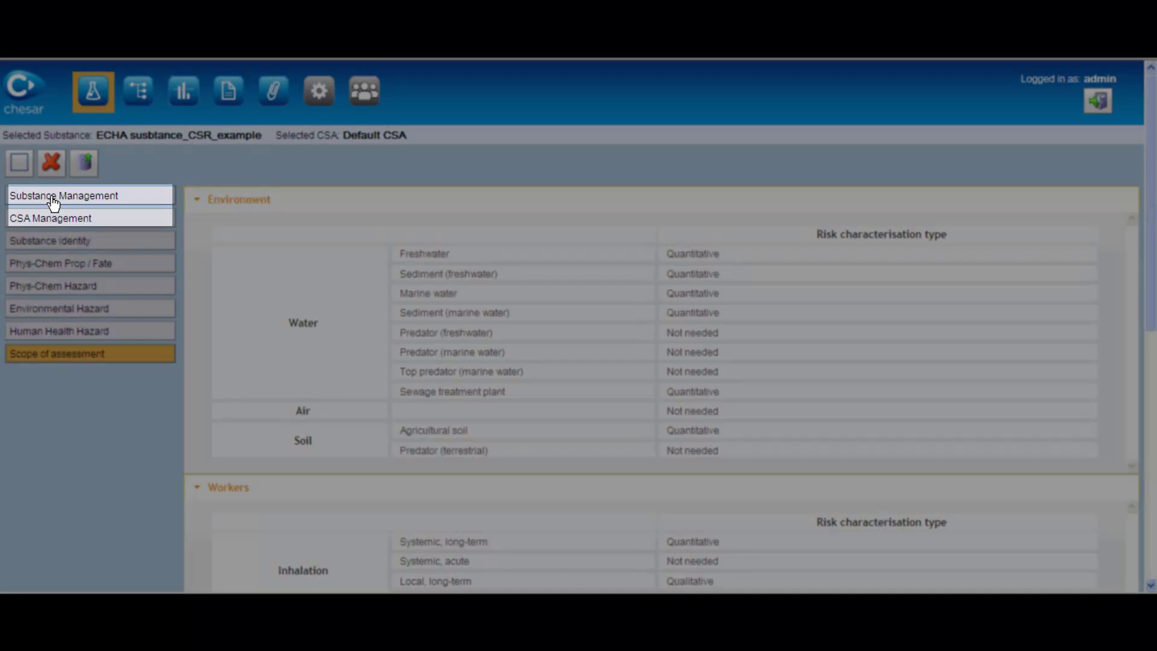
- Search stored substances in Substance Management and select ECHA susbtance_CSR_example as the working substance
{"action": "left_click", "coordinate": [53, 203]}
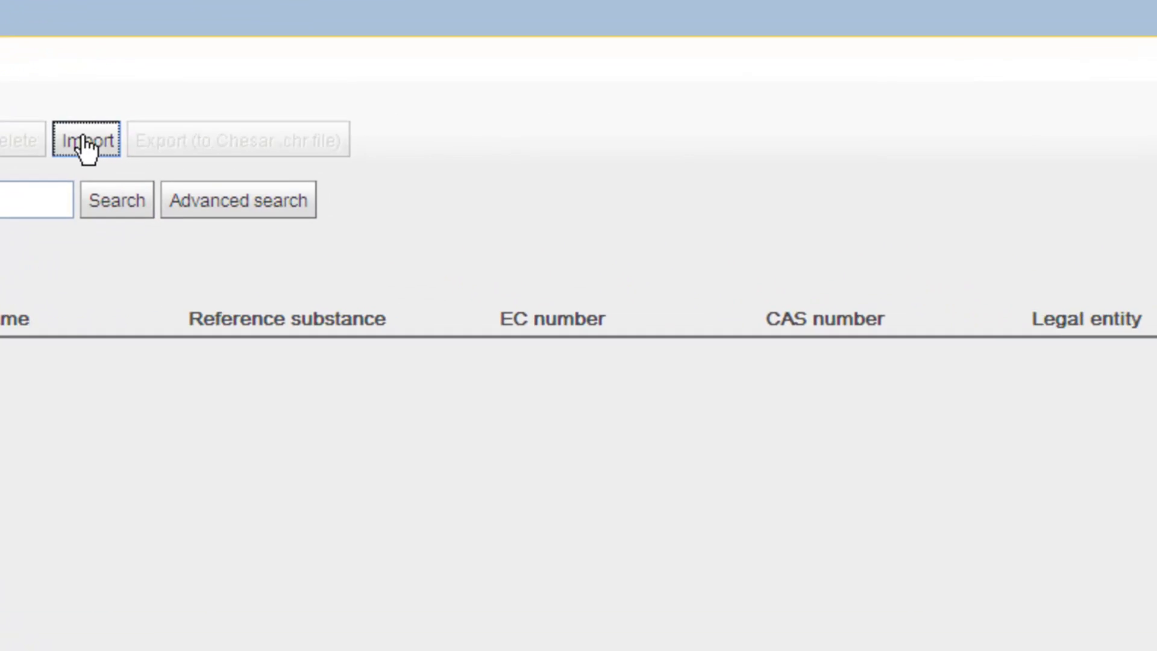
{"action": "left_click", "coordinate": [302, 245]}
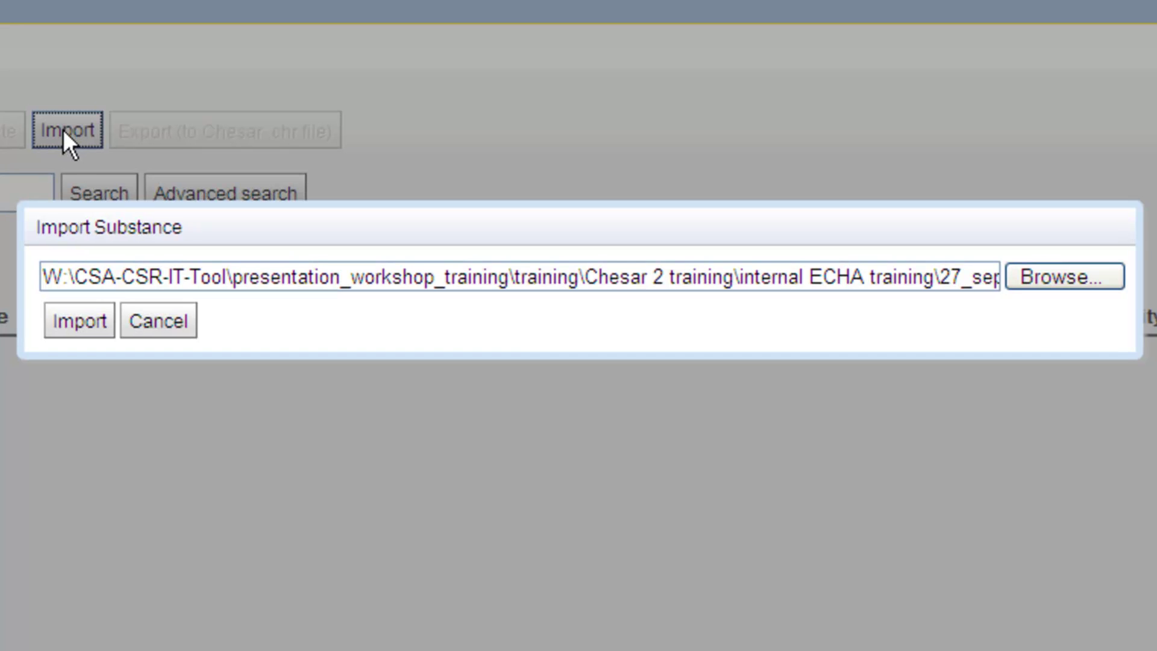
{"action": "left_click", "coordinate": [135, 321]}
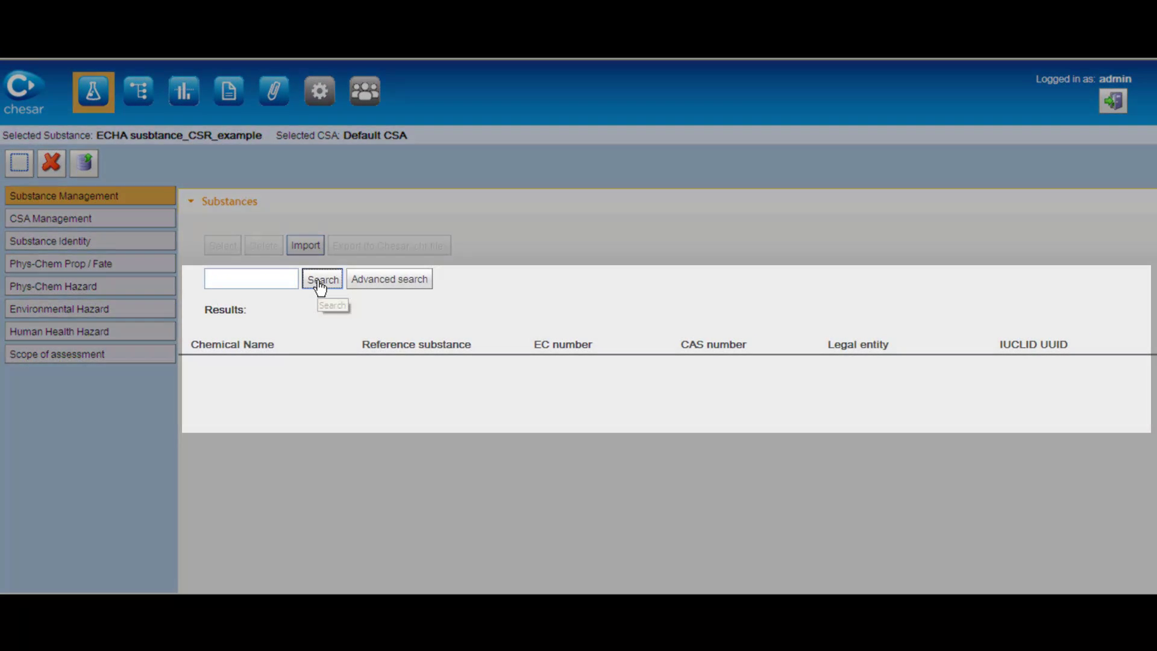
{"action": "left_click", "coordinate": [320, 281]}
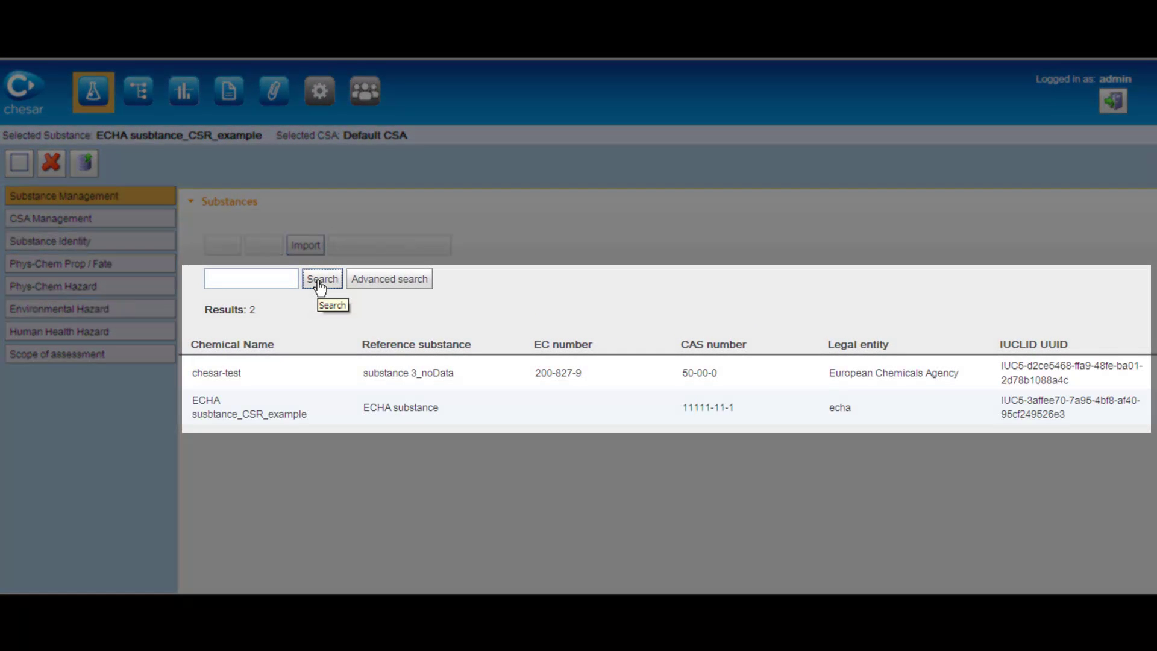
{"action": "left_click", "coordinate": [293, 401]}
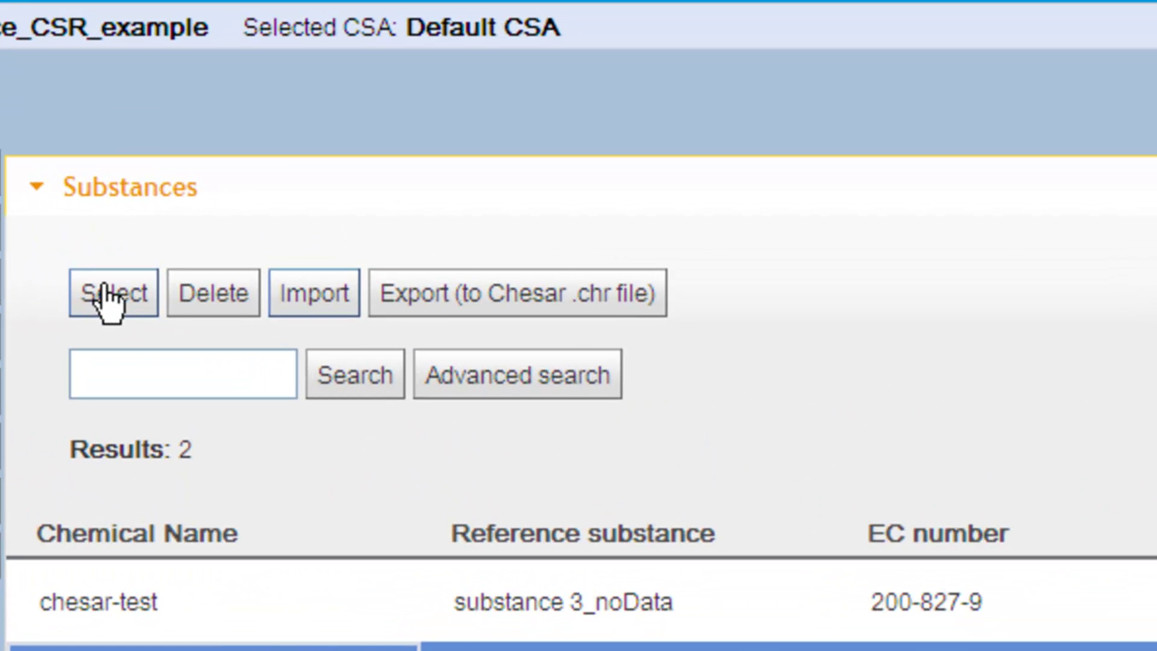
{"action": "left_click", "coordinate": [219, 244]}
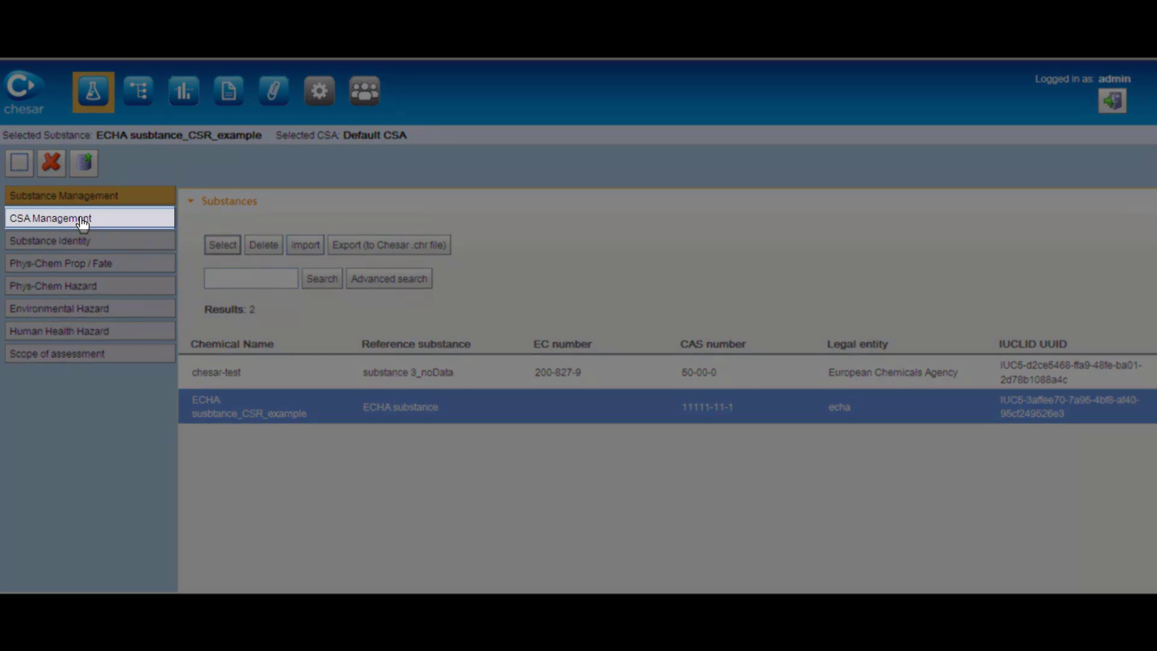
- Select the Default CSA, last modified 2012-10-05, in CSA Management
{"action": "left_click", "coordinate": [83, 222]}
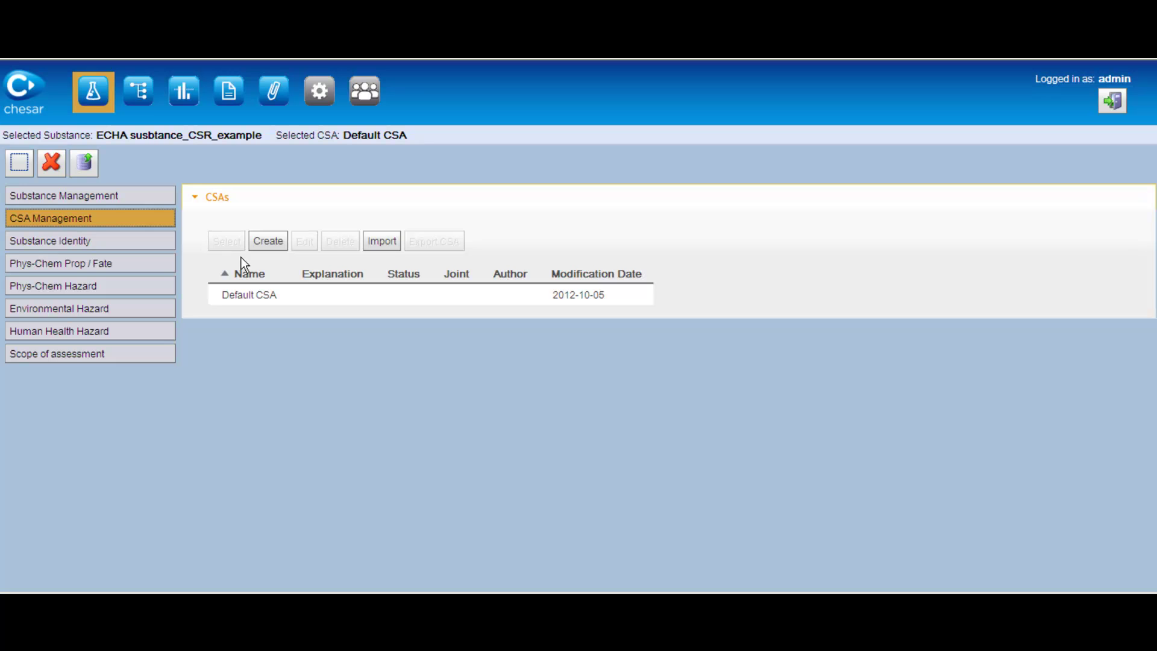
{"action": "left_click", "coordinate": [258, 293]}
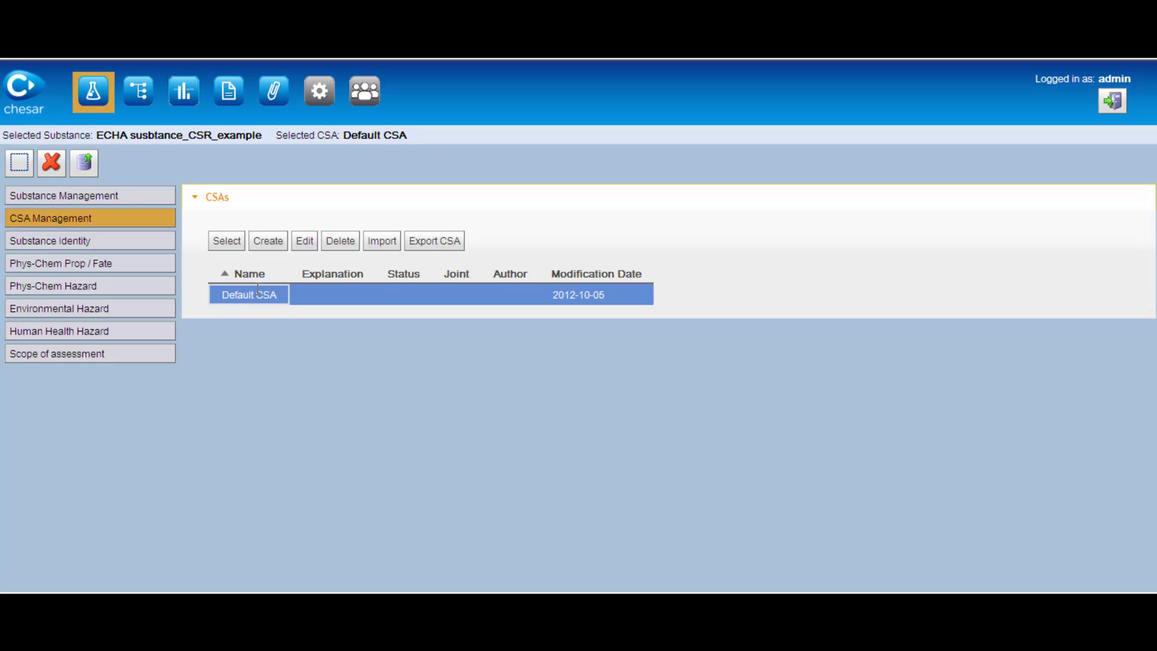